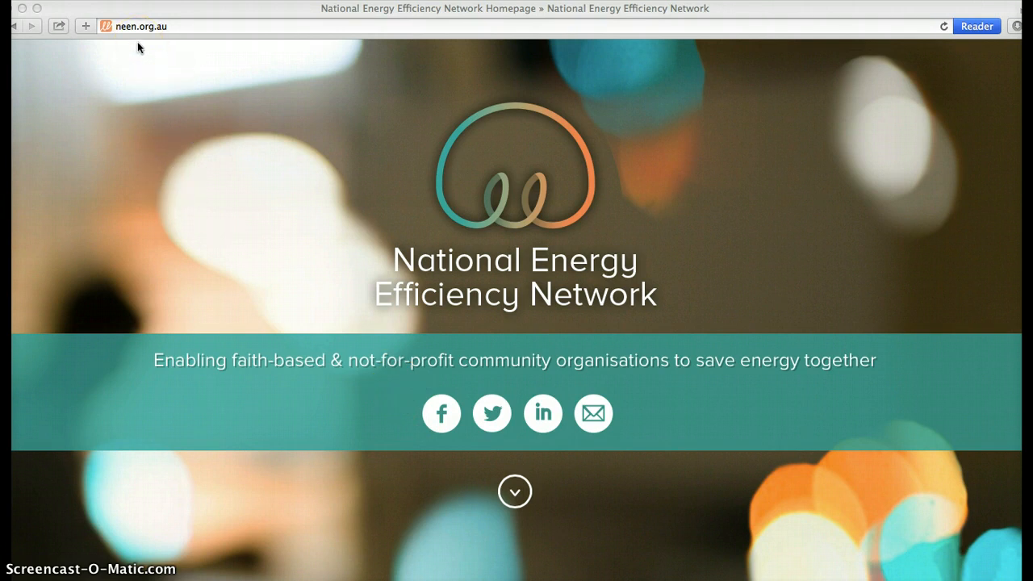
Go past the National Energy Efficiency Network landing screen and open the site's Quick Calculator
click(513, 499)
click(514, 499)
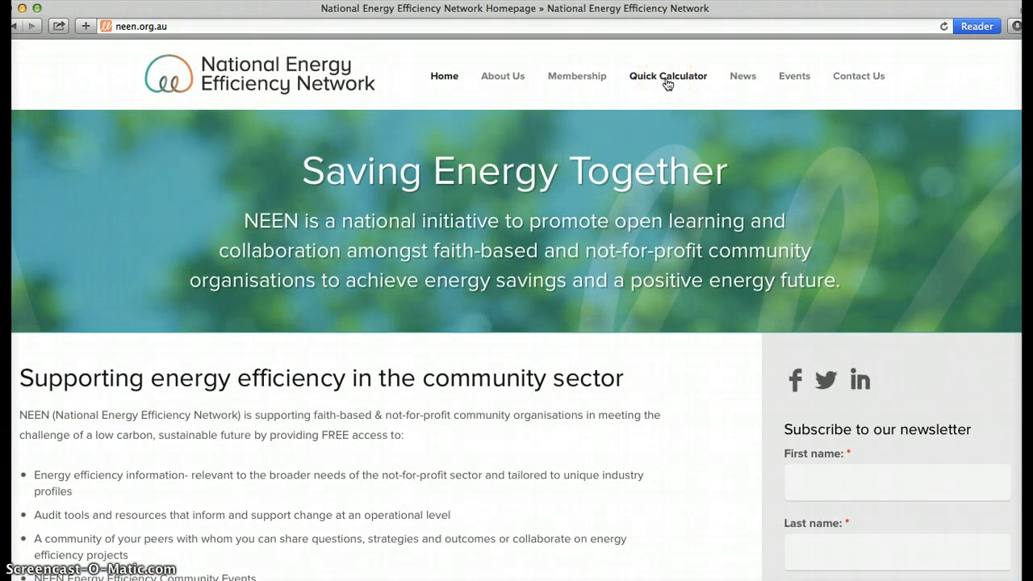
click(667, 76)
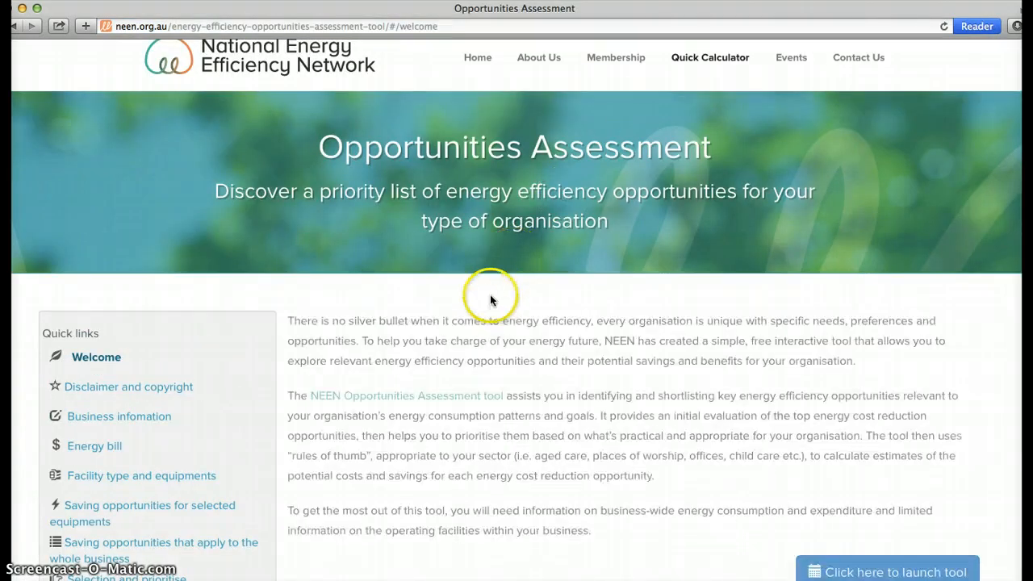
Review the Opportunities Assessment introduction and its quick links, and launch the tool
scroll(489, 300, down, 3)
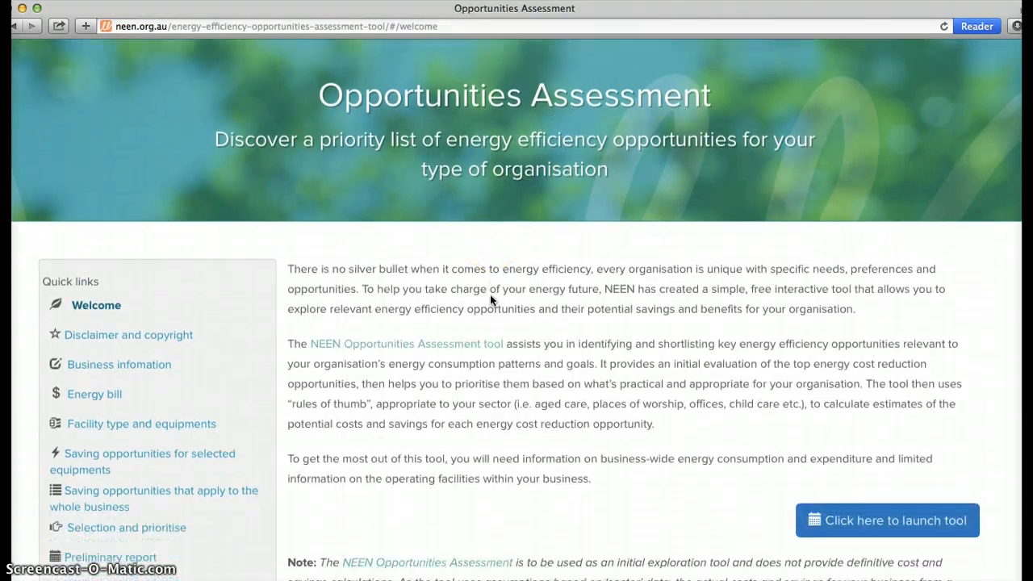
scroll(490, 298, down, 2)
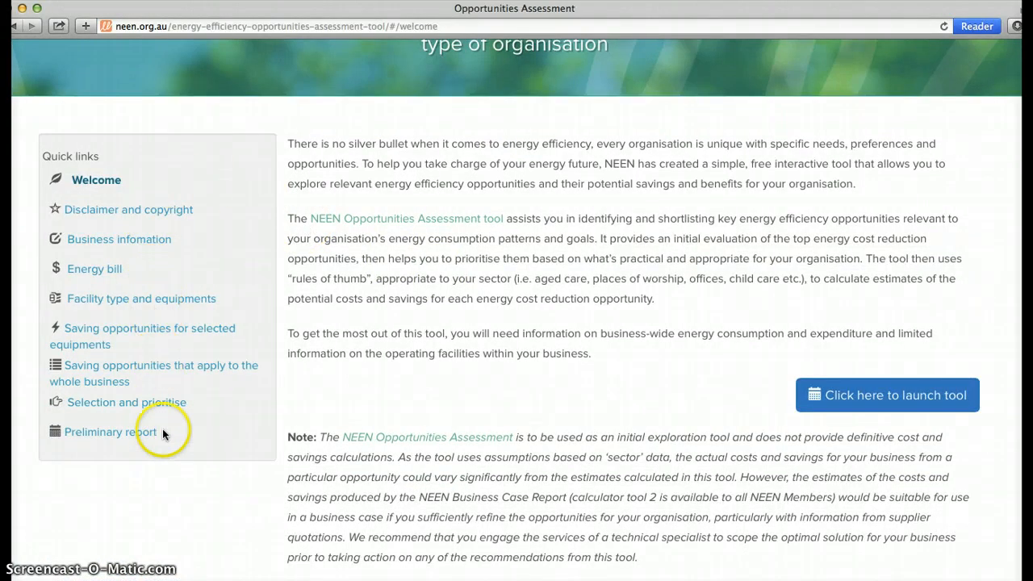
click(156, 235)
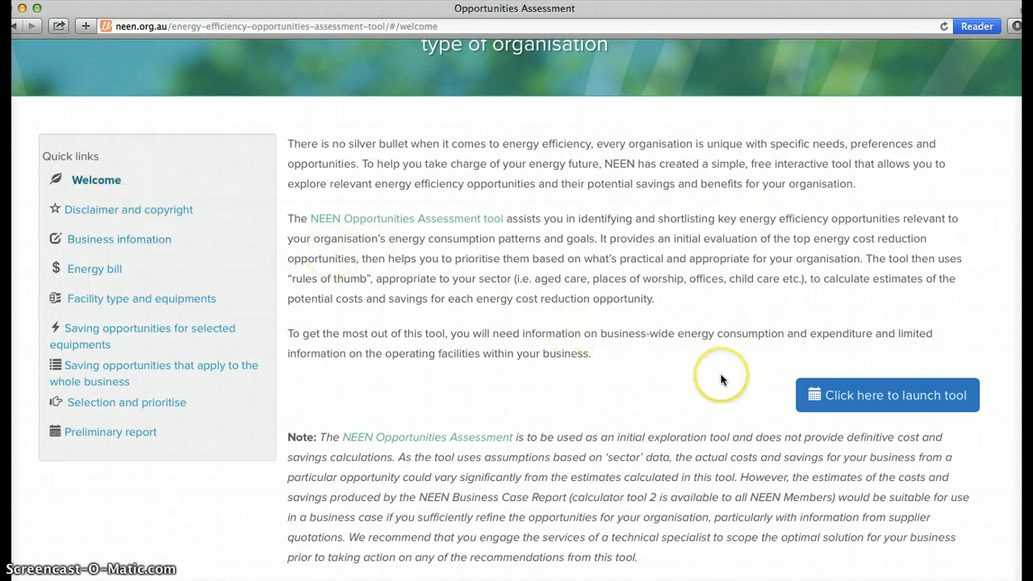
click(898, 395)
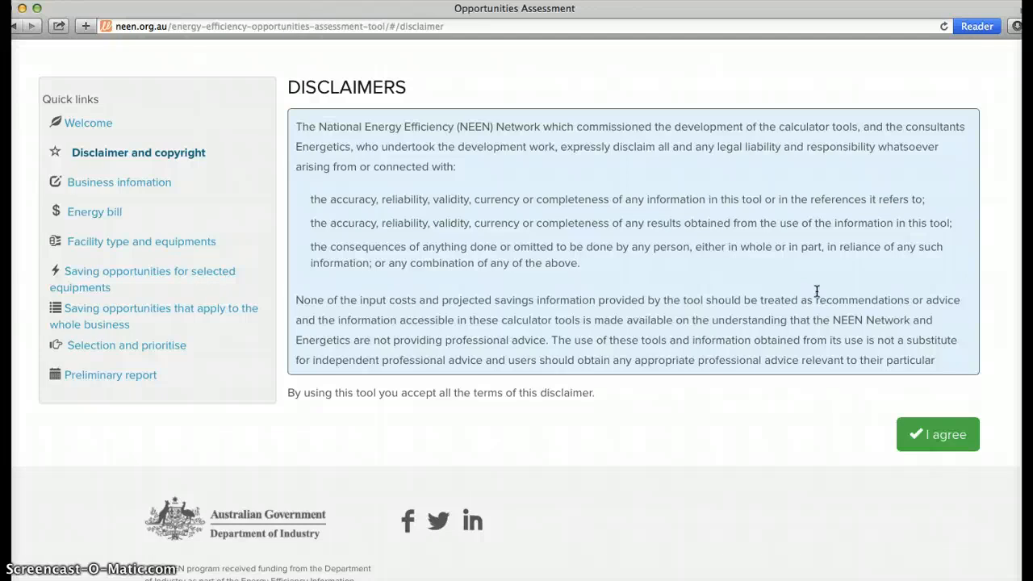
Agree to the disclaimer and continue through the business information and energy bill pages to the facility type page
click(911, 435)
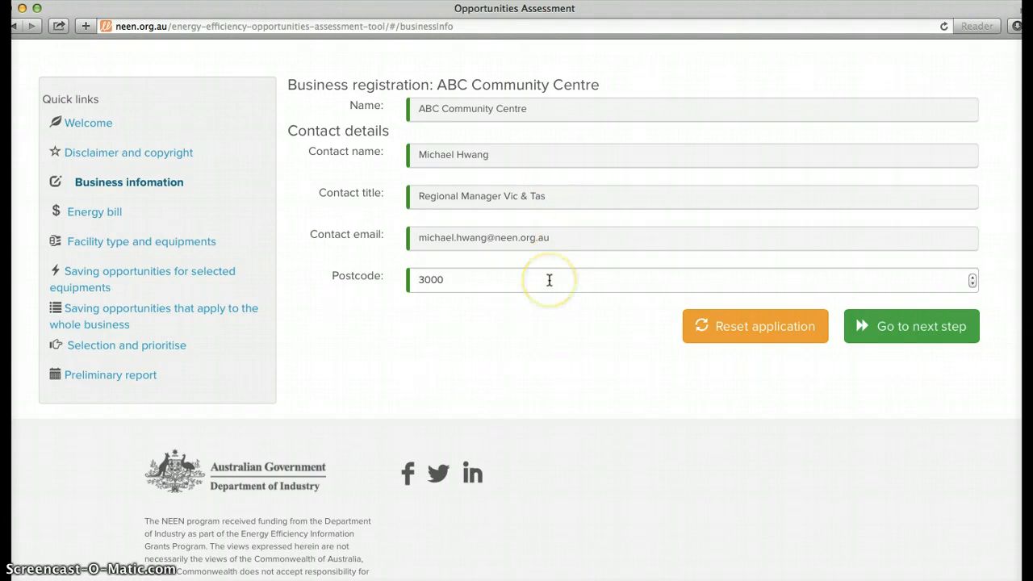
click(878, 326)
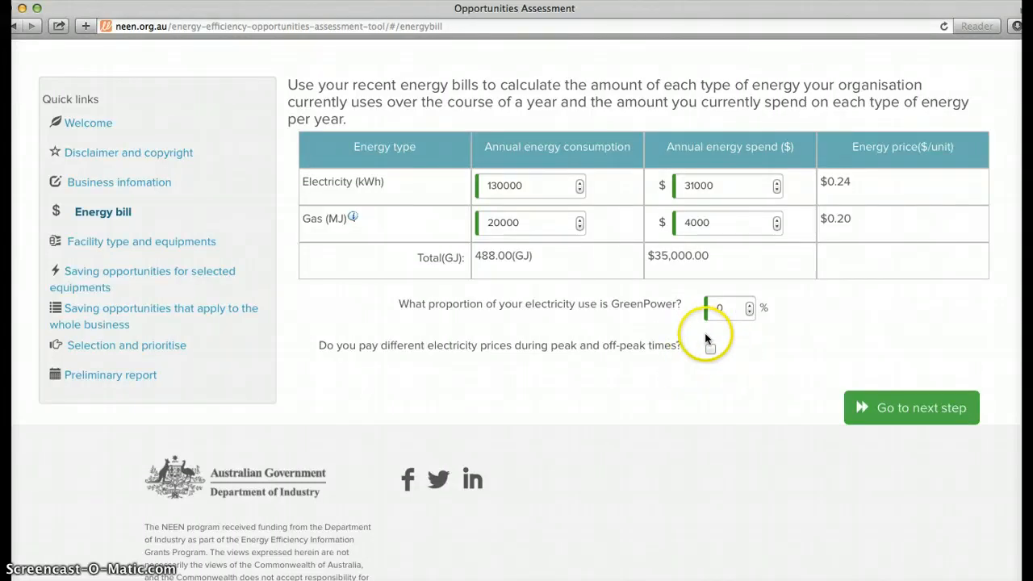
click(887, 408)
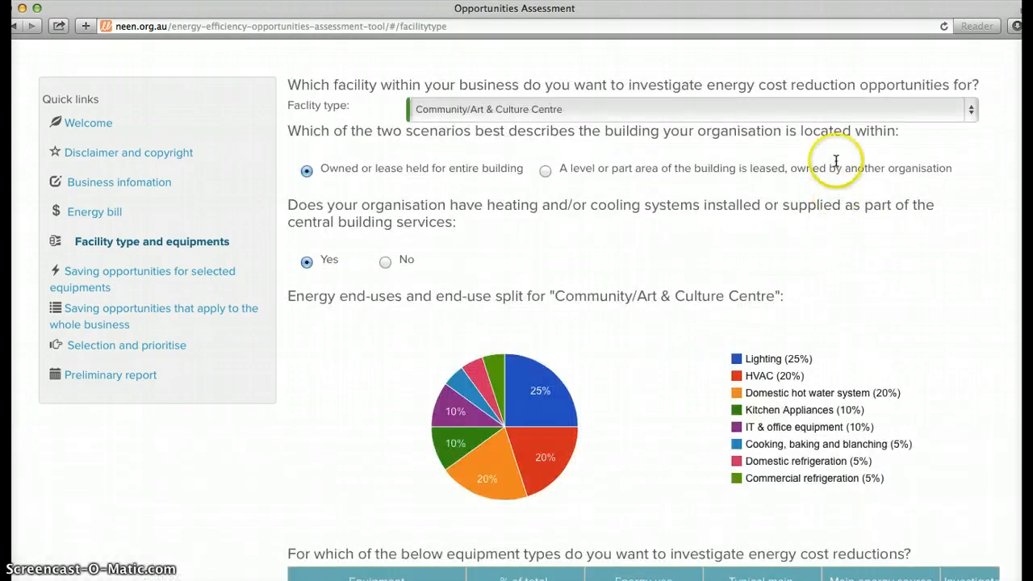
Choose Community/Art & Culture Centre as the facility type to investigate
click(832, 114)
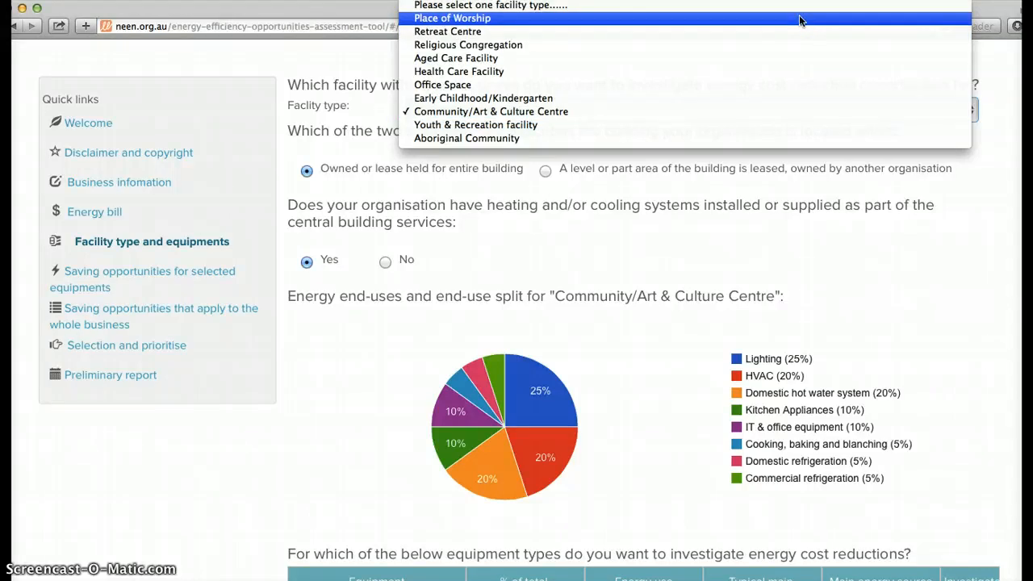
click(795, 111)
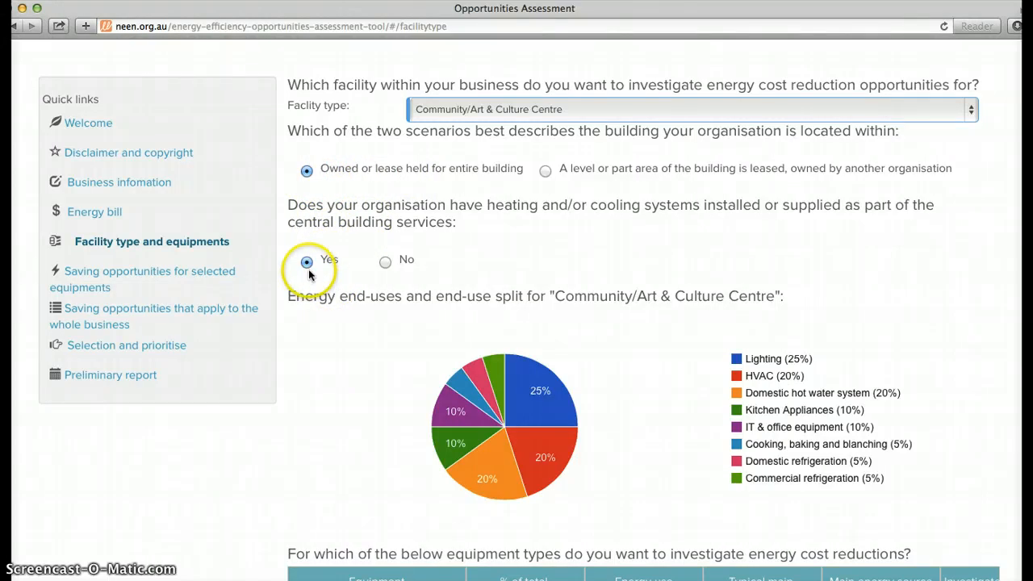
Examine the energy end-use pie chart and the equipment table with its energy sources and investigation choices
scroll(410, 299, down, 3)
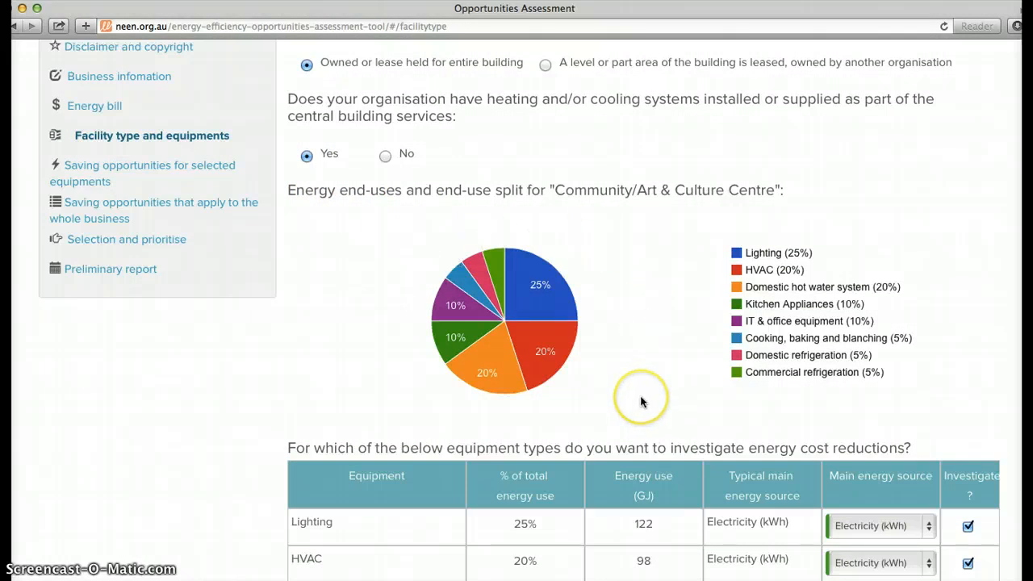
scroll(645, 403, down, 3)
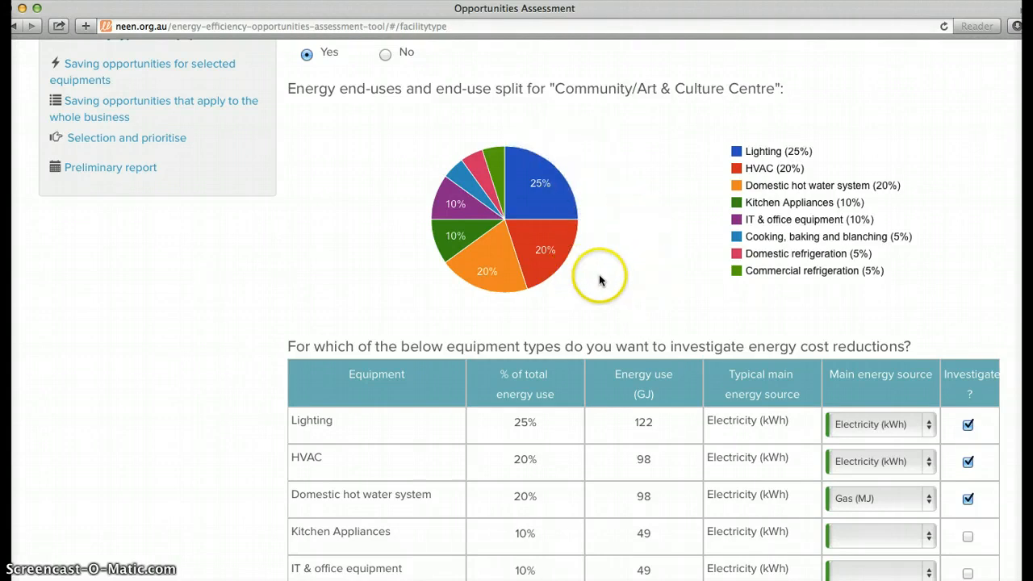
mouse_move(516, 284)
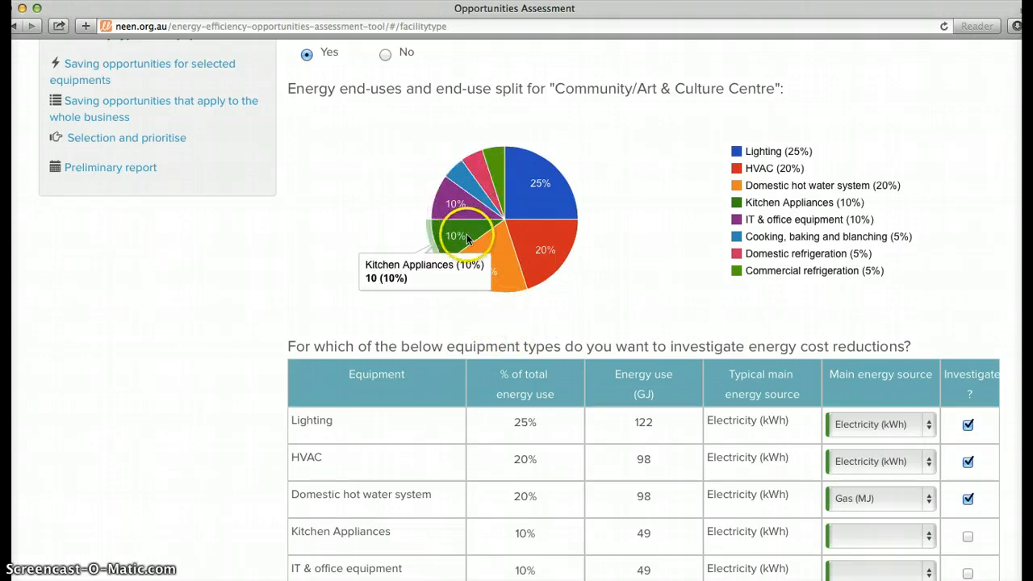
scroll(624, 306, down, 5)
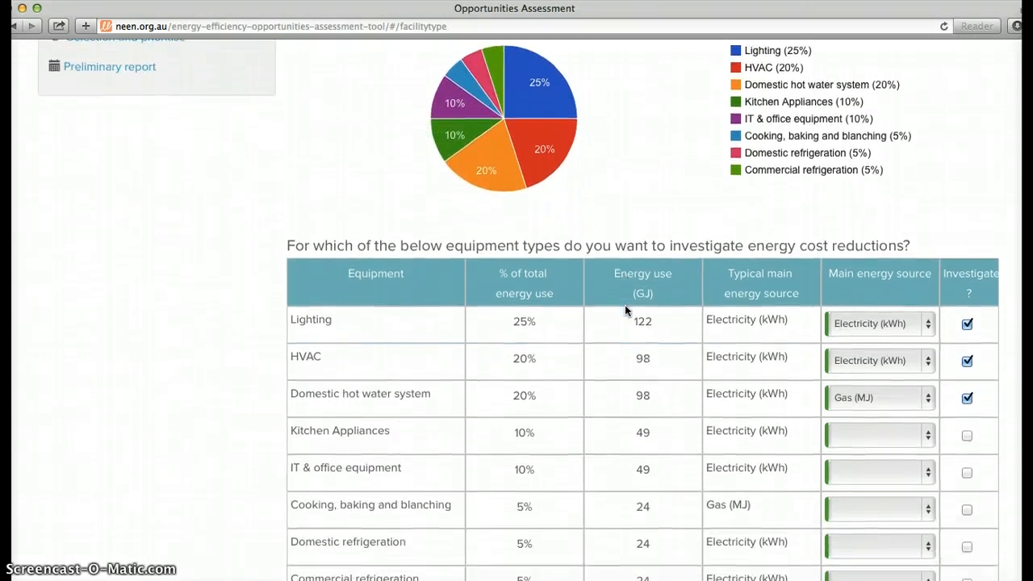
scroll(625, 310, down, 4)
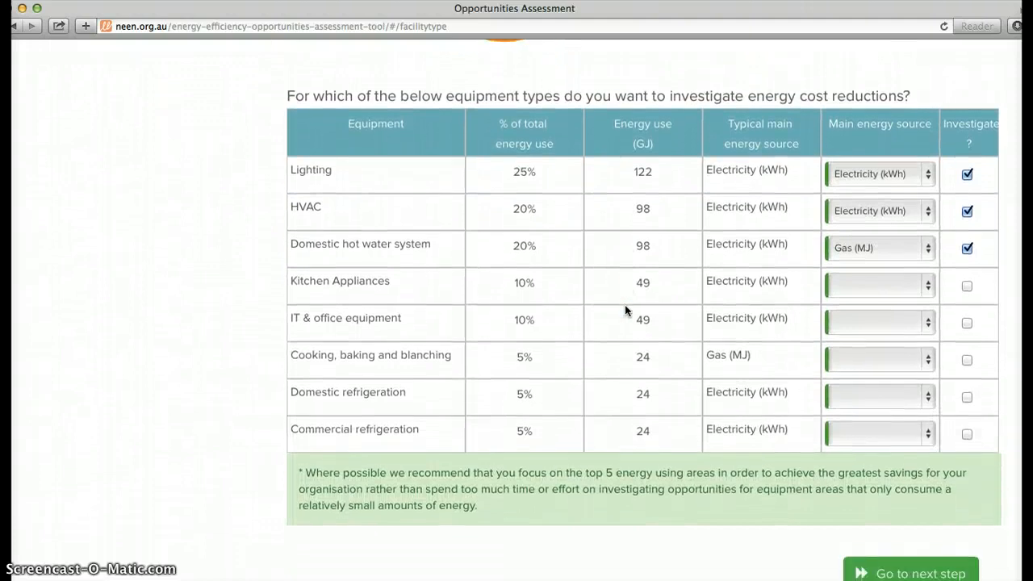
scroll(625, 309, up, 7)
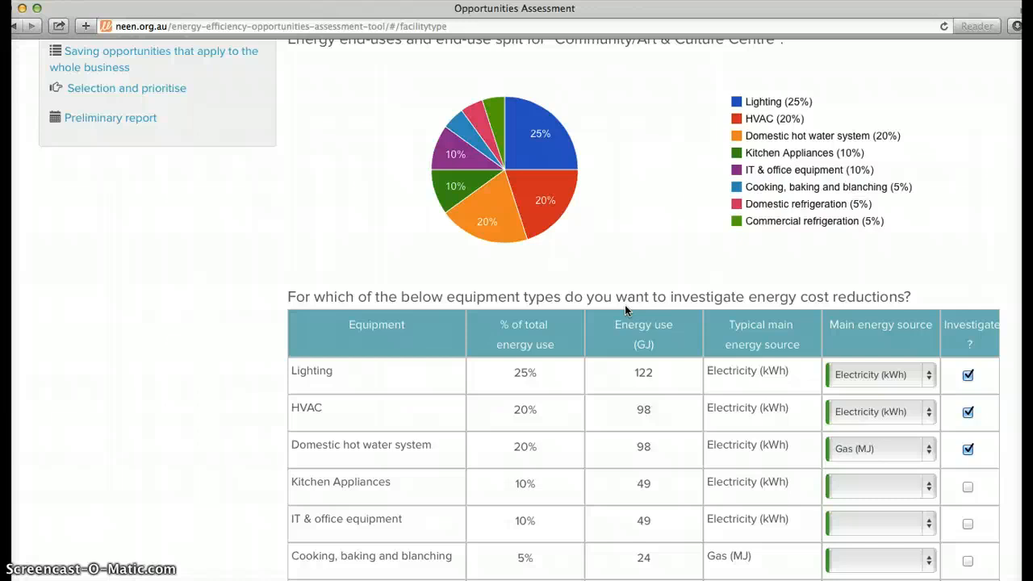
scroll(625, 306, down, 4)
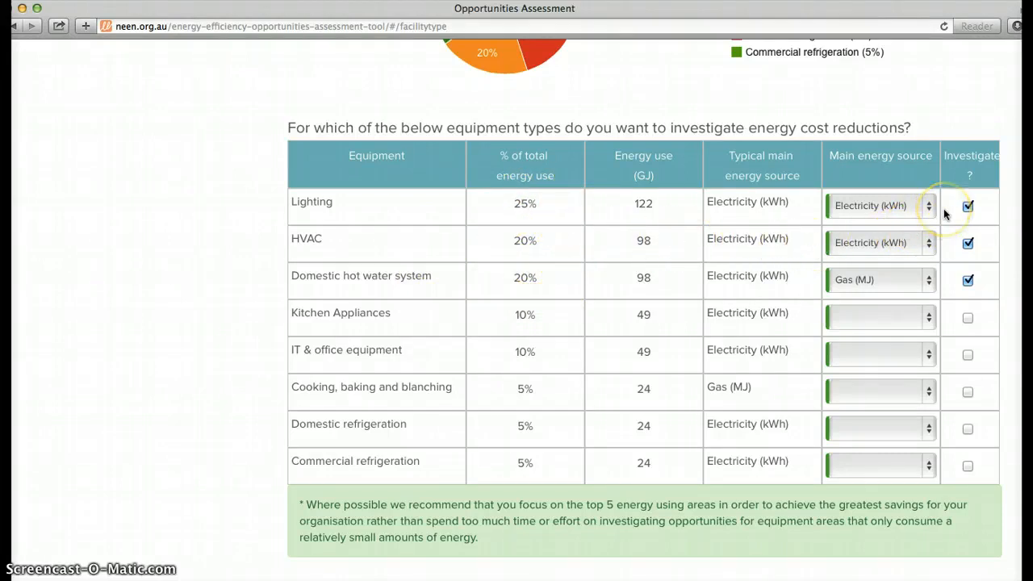
Keep Lighting marked for investigation with Electricity (kWh) as its main energy source, and continue to the saving opportunities for selected equipment
click(968, 206)
click(968, 206)
click(926, 205)
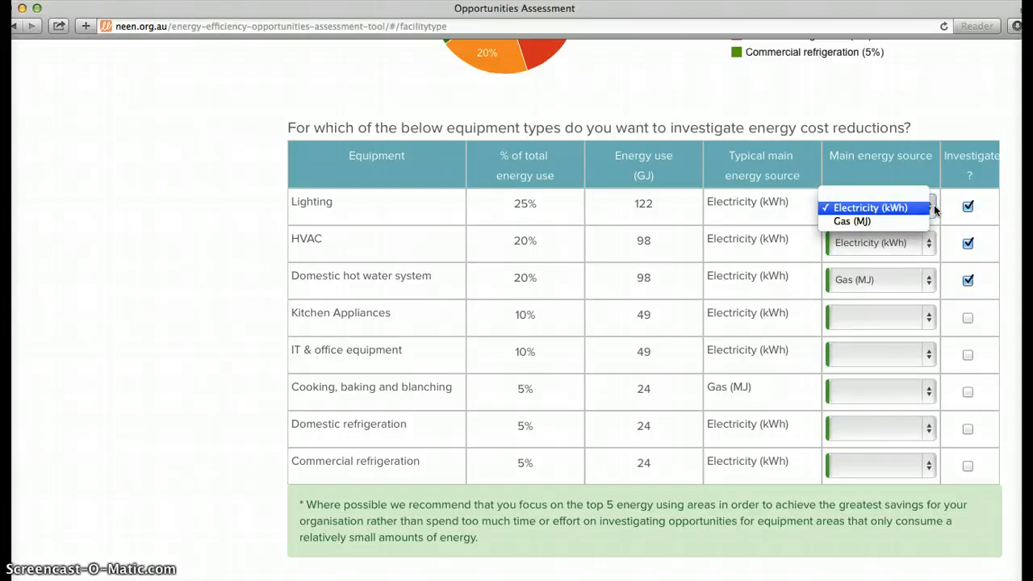
click(932, 208)
click(959, 388)
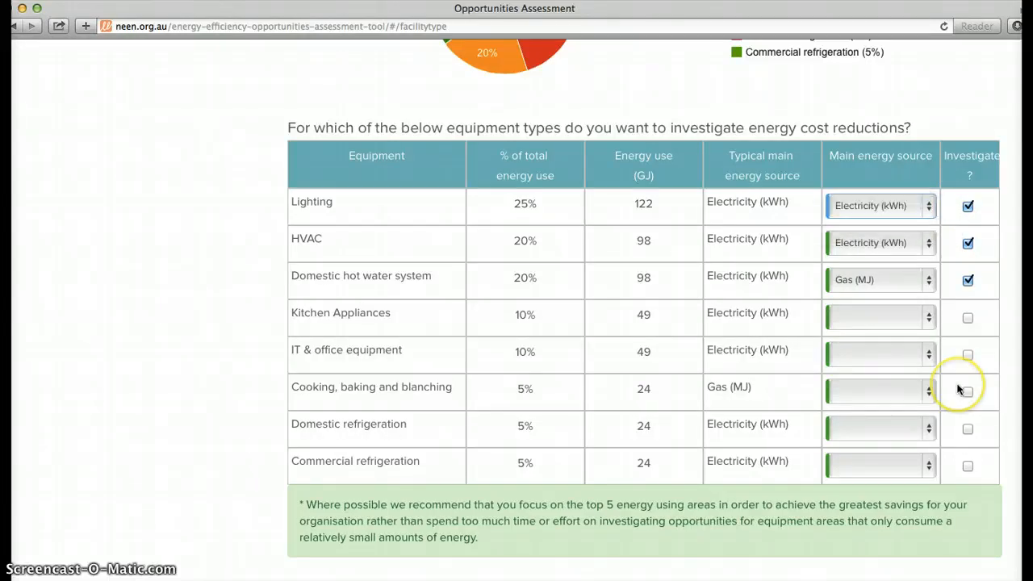
scroll(959, 388, down, 3)
scroll(957, 389, down, 1)
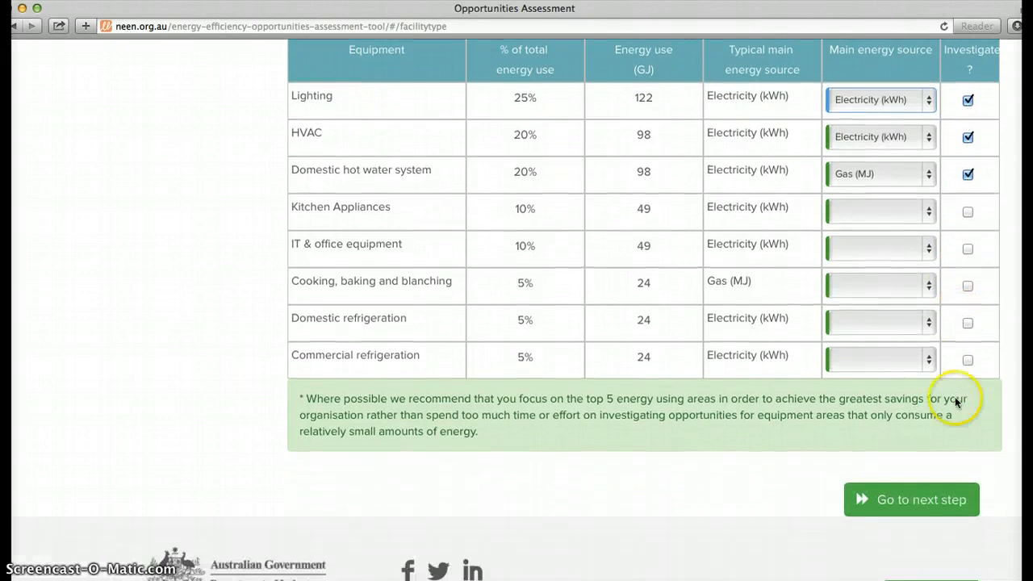
click(926, 499)
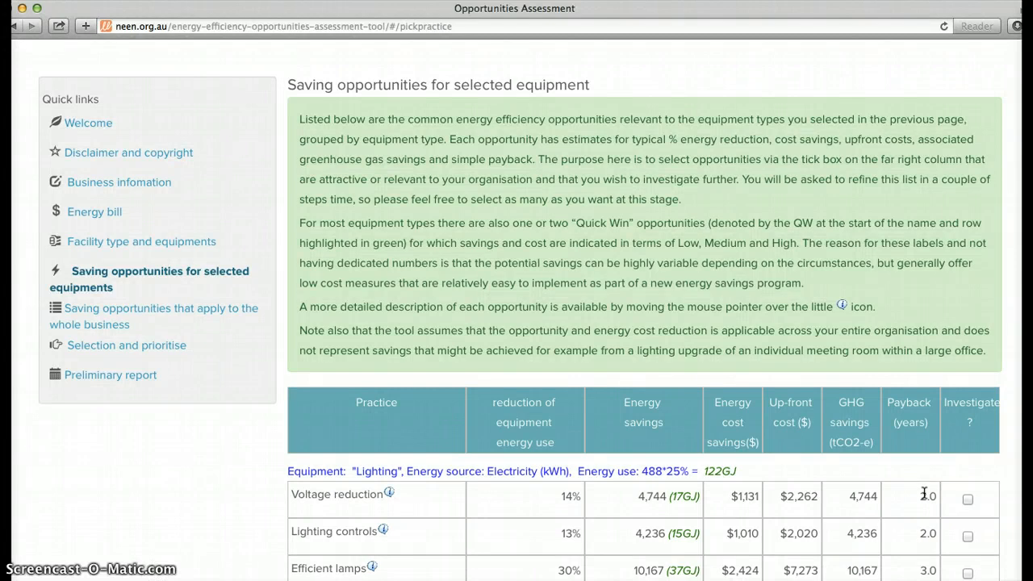
Examine the saving opportunities listed for lighting, including the detailed description of Voltage reduction
scroll(924, 496, down, 3)
scroll(925, 493, down, 4)
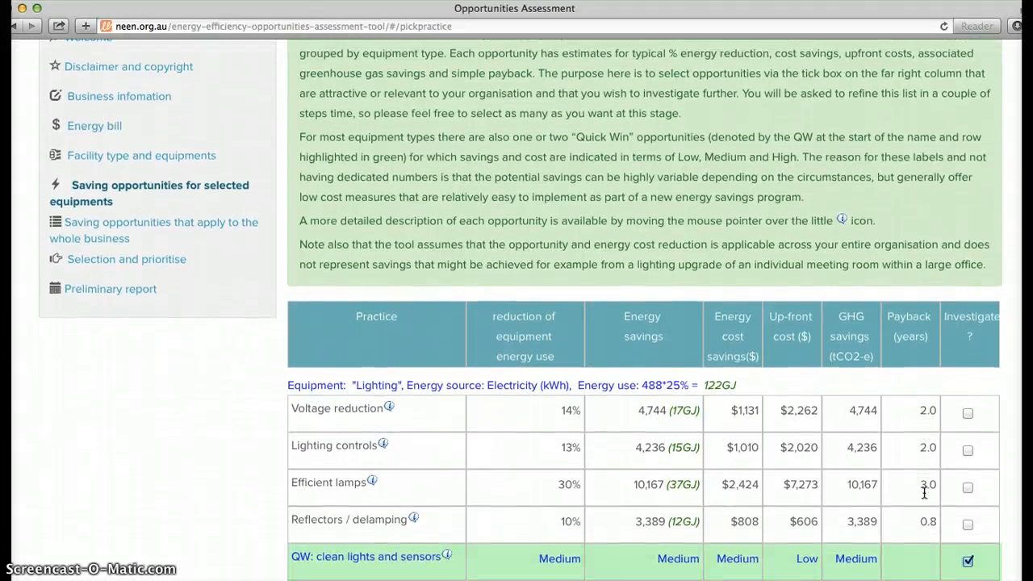
scroll(924, 493, down, 7)
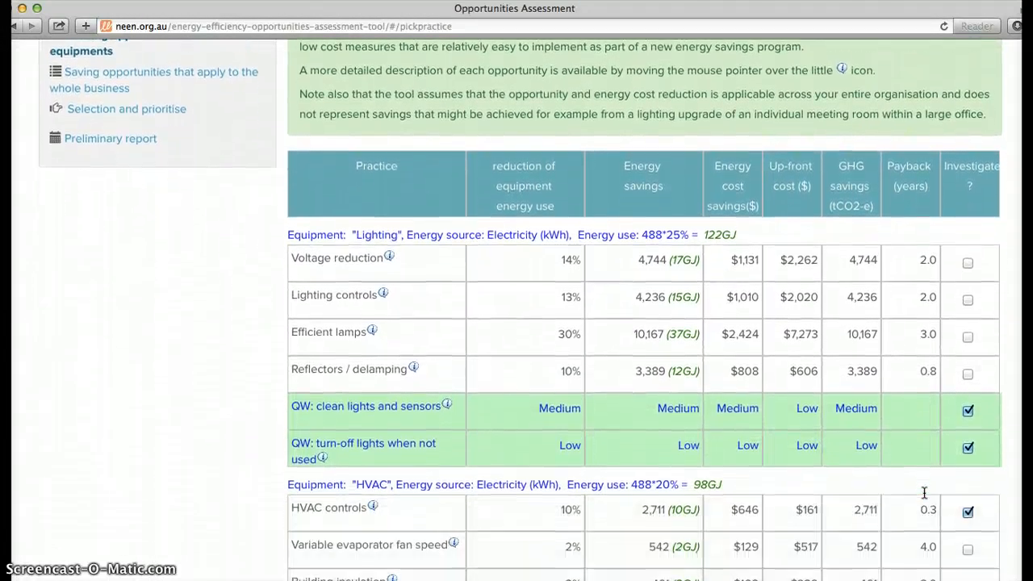
scroll(924, 493, down, 1)
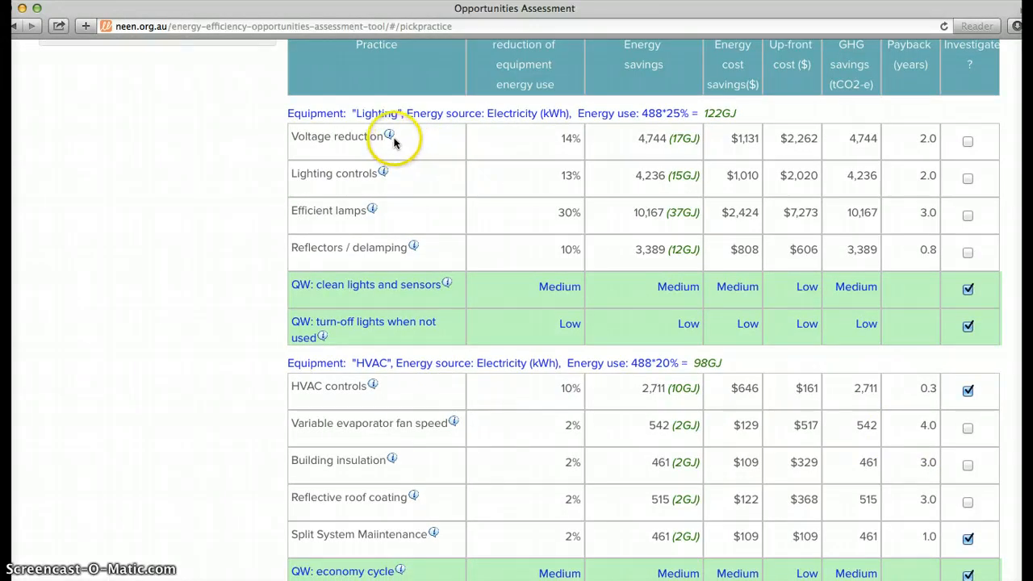
mouse_move(392, 139)
scroll(393, 136, up, 3)
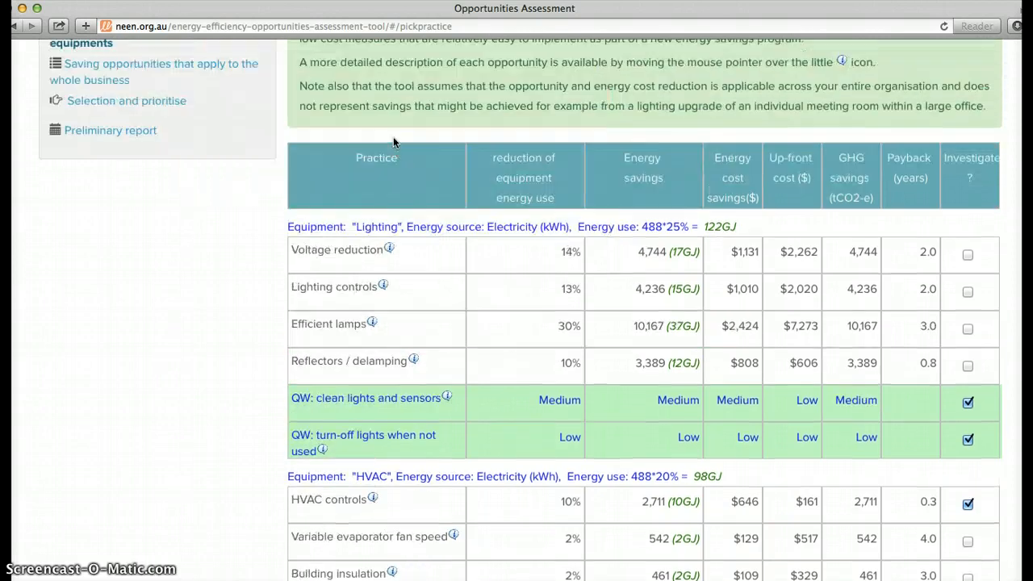
mouse_move(389, 252)
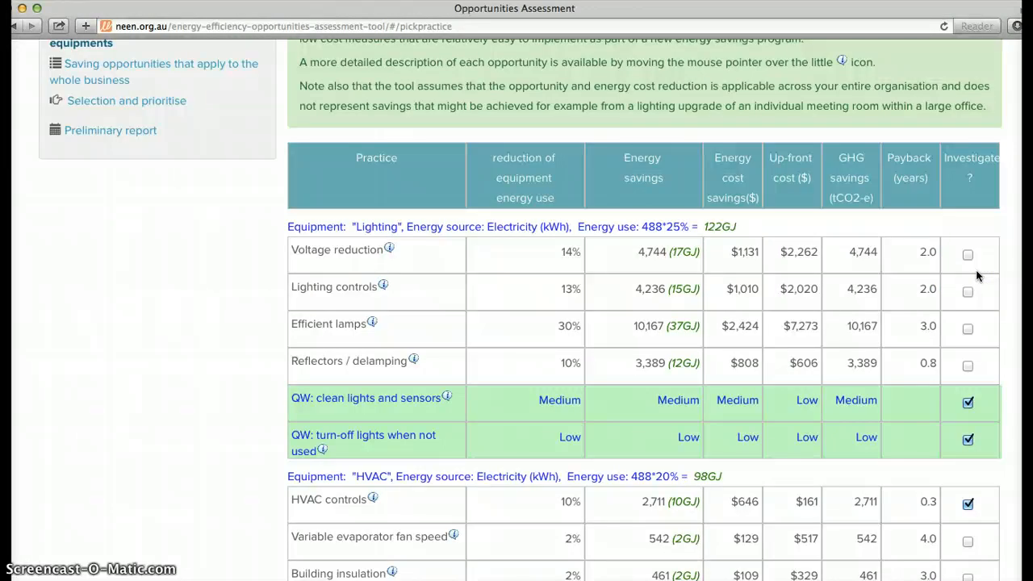
Try marking the Voltage reduction opportunity for investigation and clear the mark again
scroll(975, 275, down, 2)
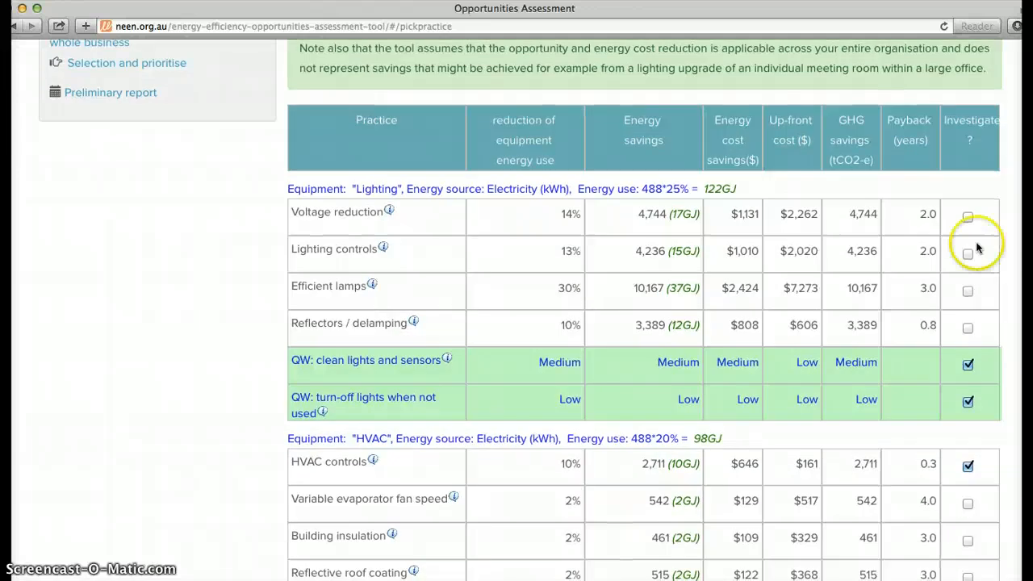
click(967, 219)
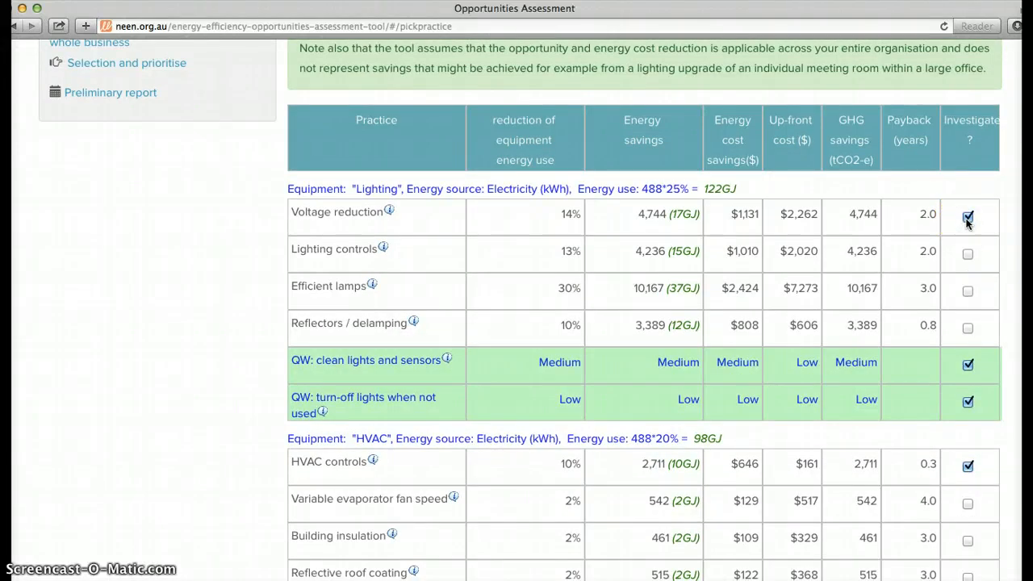
click(966, 220)
Exclude "QW: turn-off lights when not used" from investigation and include Reflectors / delamping for Lighting
scroll(966, 221, down, 3)
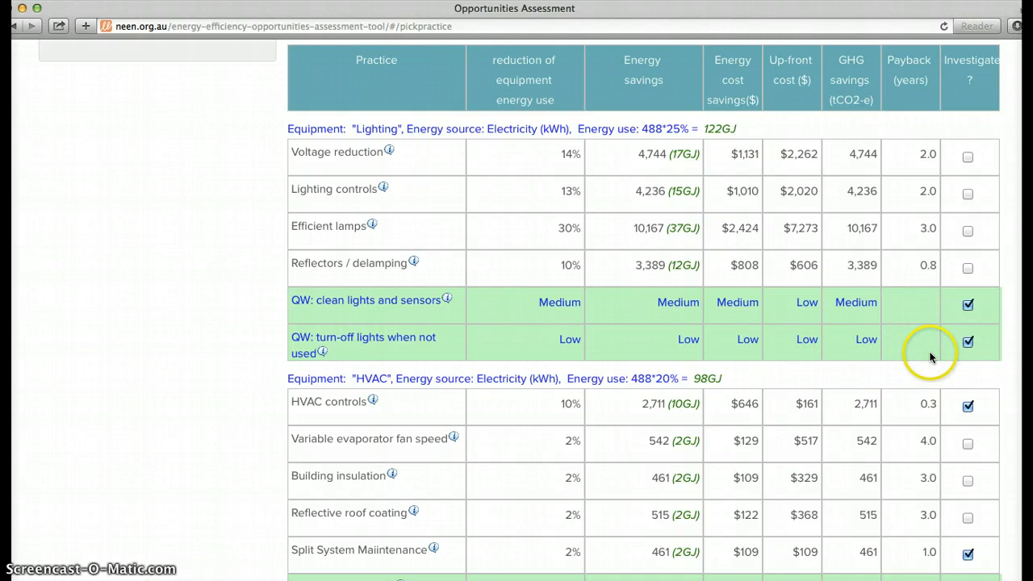
click(969, 342)
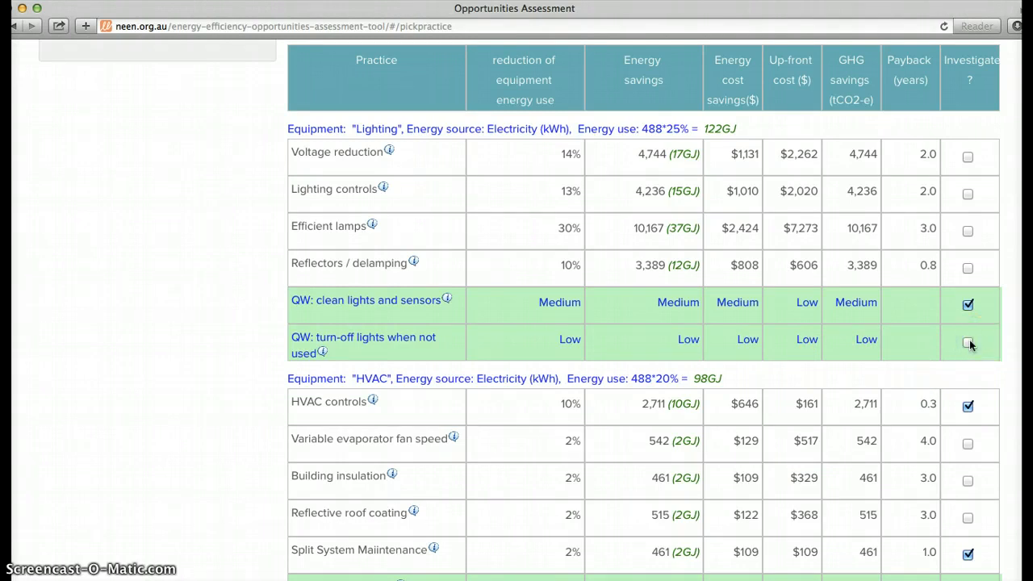
click(967, 269)
Keep the selected HVAC and domestic hot water opportunities for investigation and continue to the savings that apply to the whole business
scroll(943, 356, down, 4)
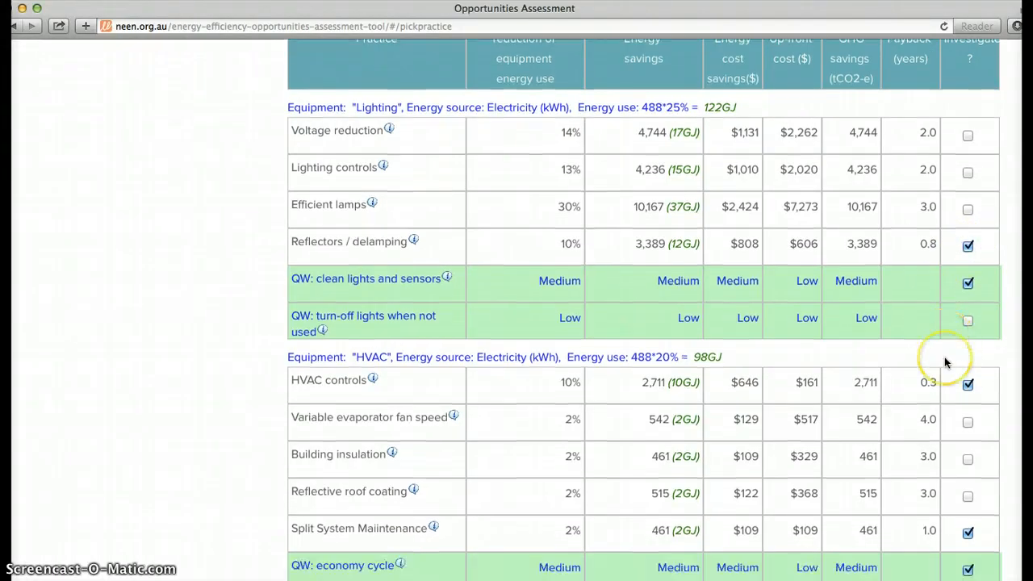
scroll(944, 362, down, 1)
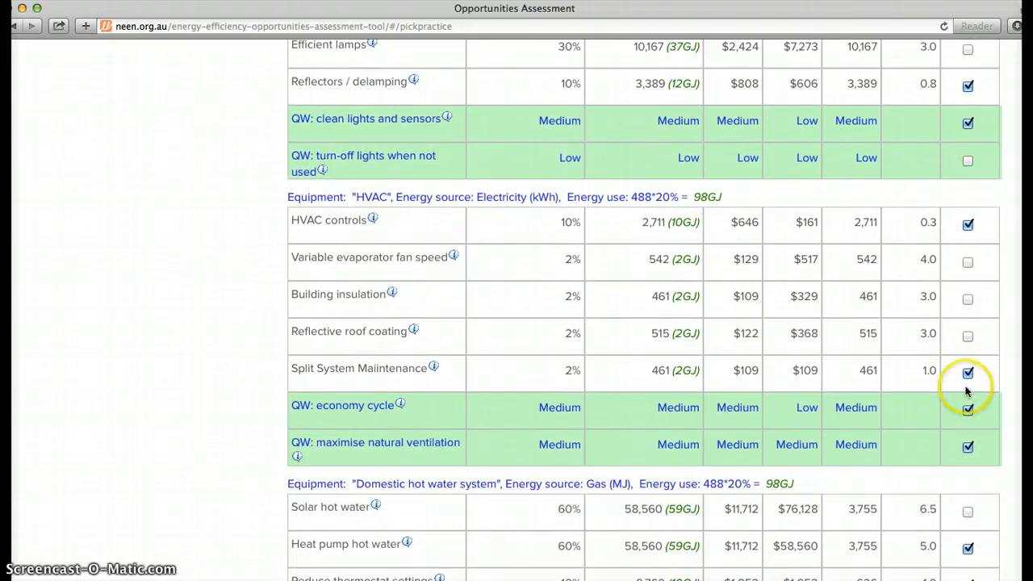
scroll(974, 395, down, 2)
scroll(974, 395, down, 2)
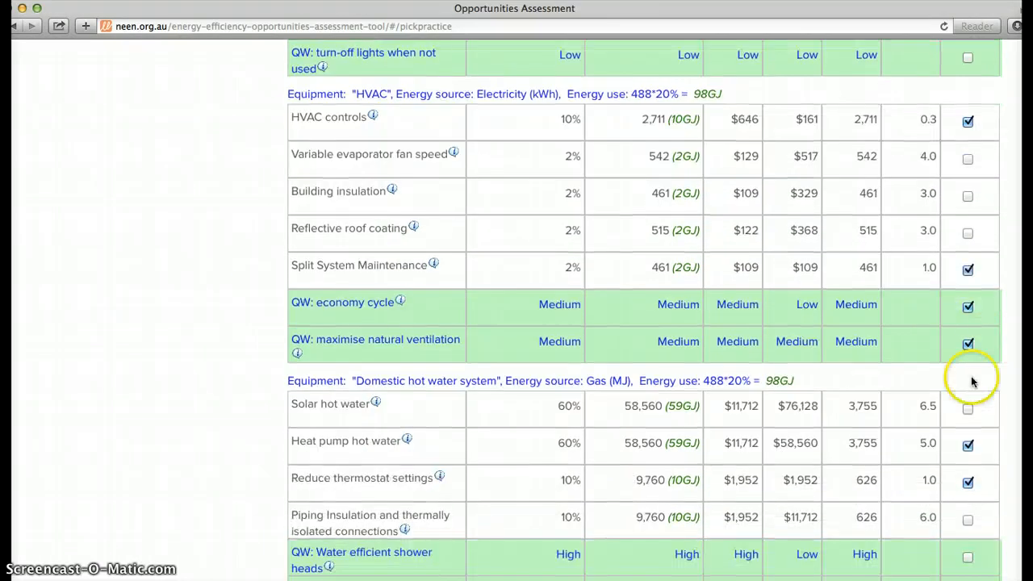
scroll(966, 392, down, 4)
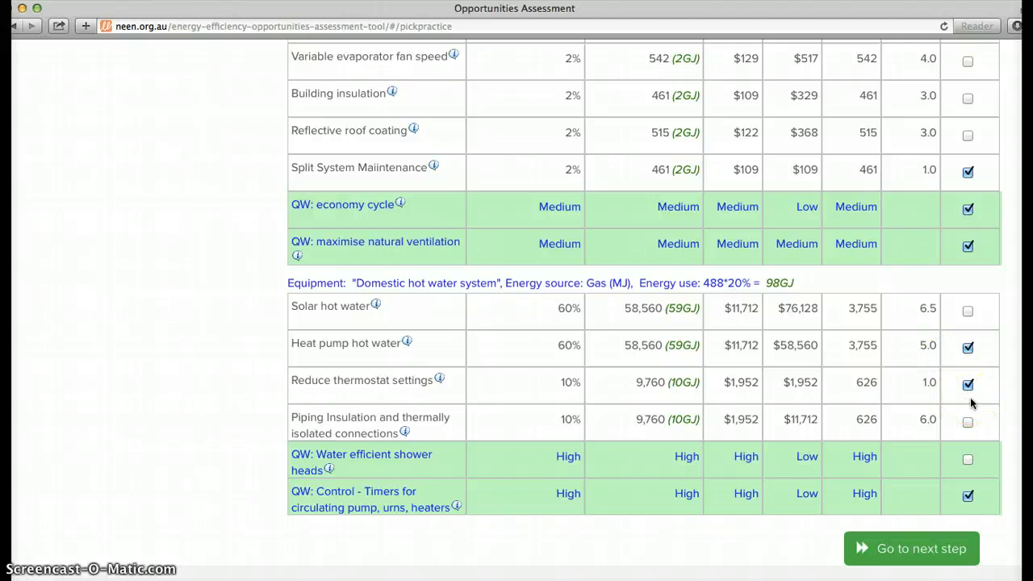
click(925, 553)
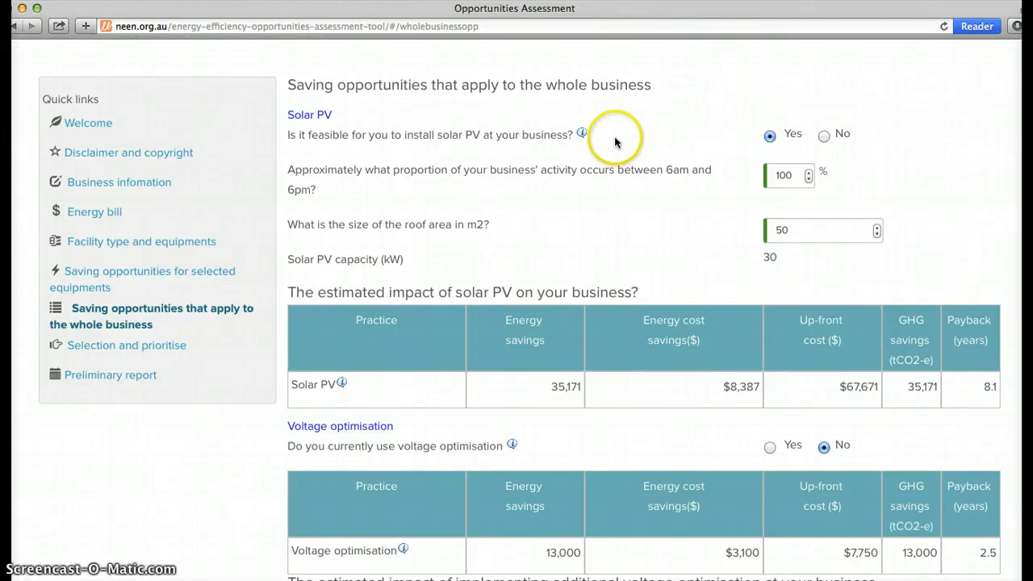
Keep Solar PV as feasible with 100% daytime activity and 50 m2 roof area, voltage optimisation at No, and continue to prioritisation
mouse_move(581, 136)
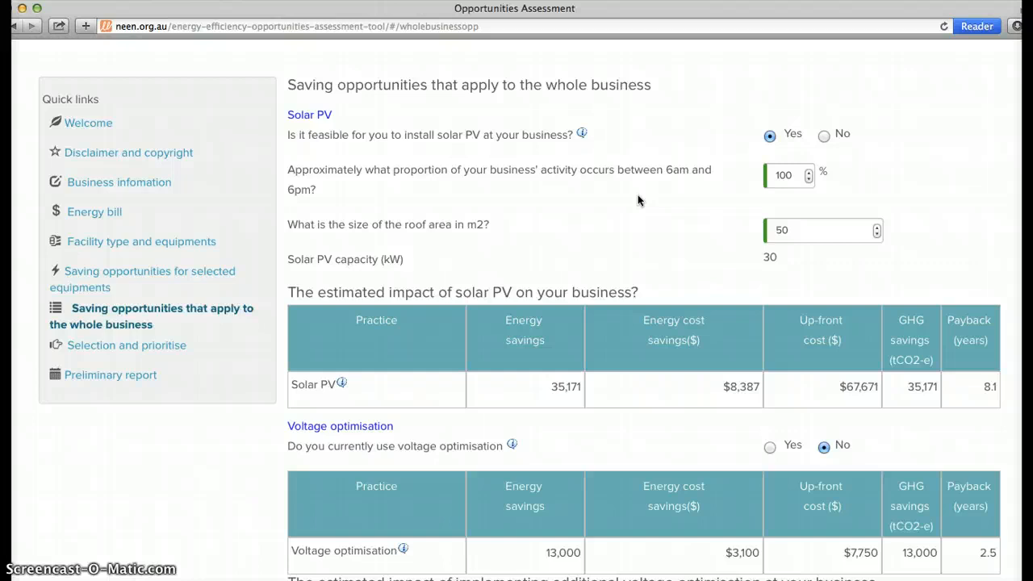
scroll(638, 195, down, 2)
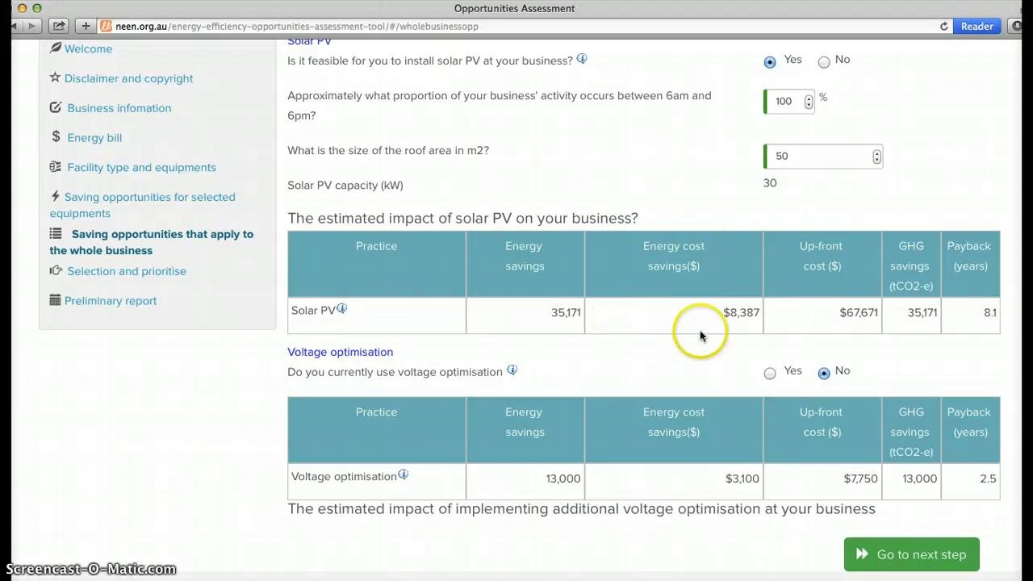
scroll(758, 338, down, 3)
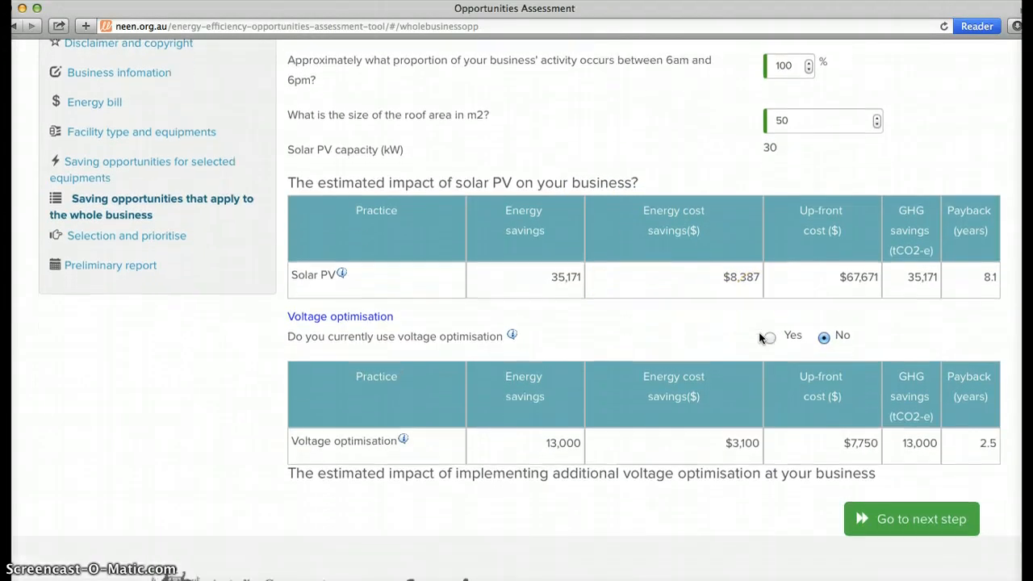
scroll(759, 337, down, 2)
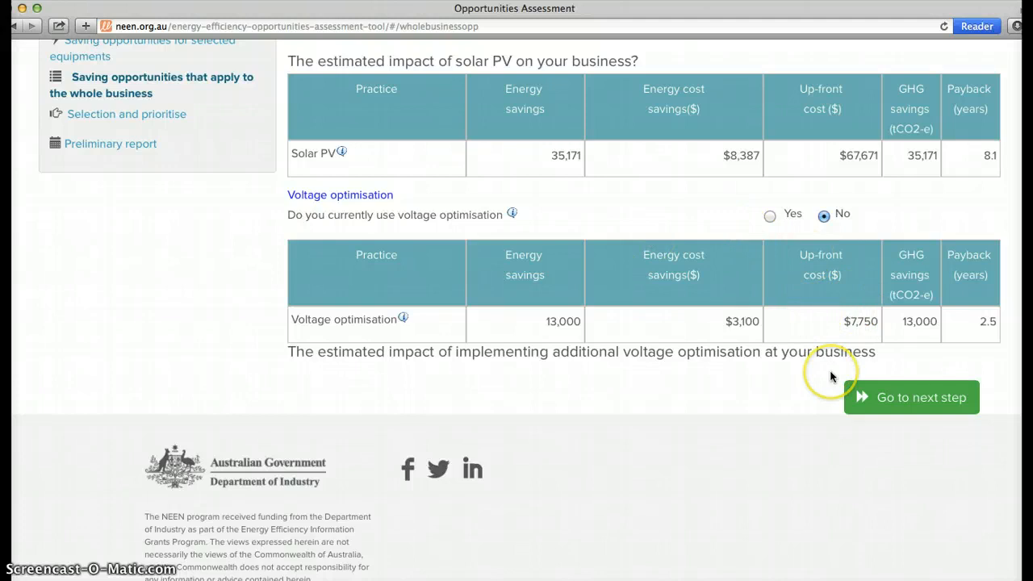
click(908, 398)
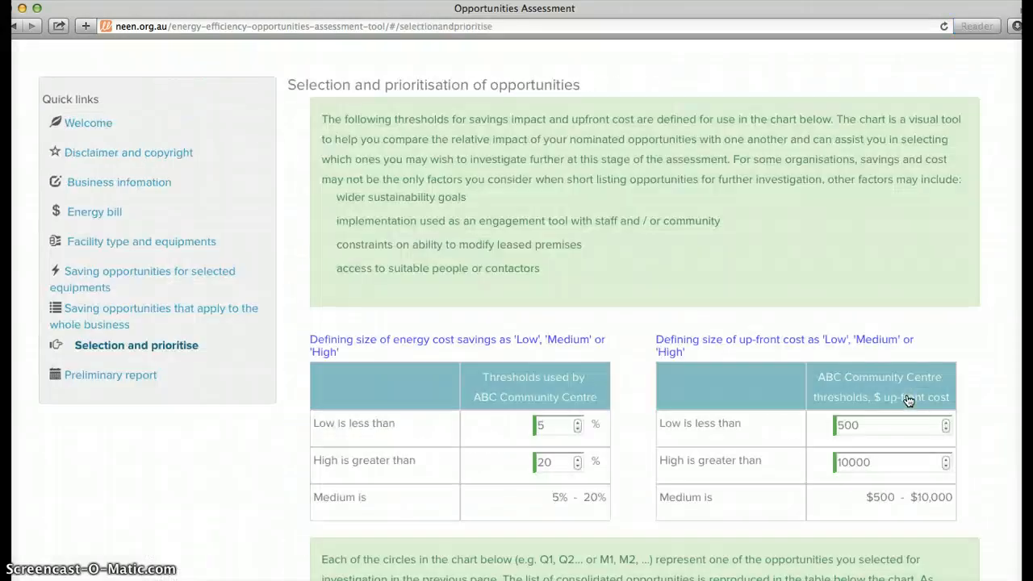
Examine the savings and up-front cost thresholds, the prioritisation chart, and the matching identifiers in the opportunities table
scroll(909, 400, down, 3)
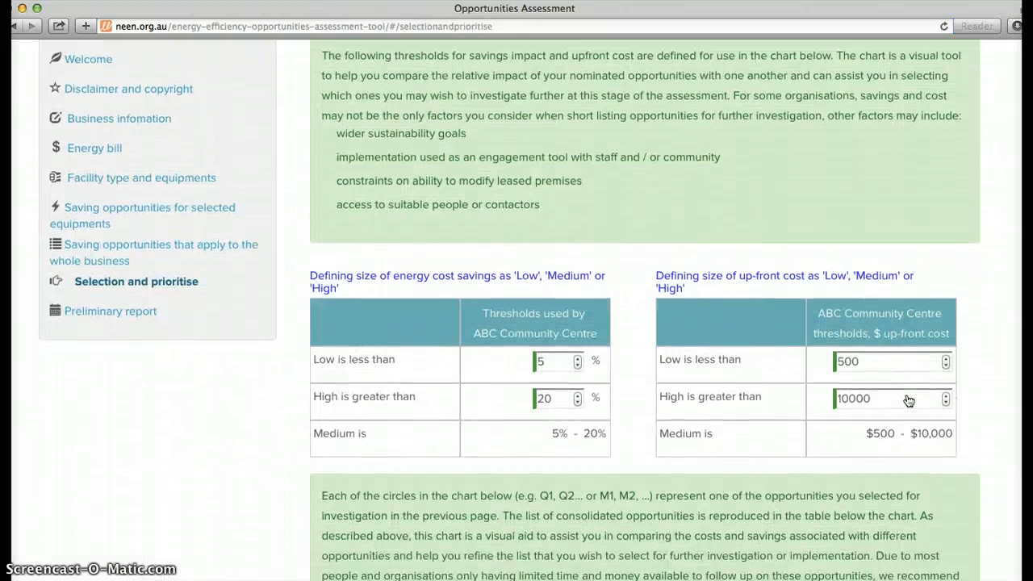
scroll(909, 400, up, 1)
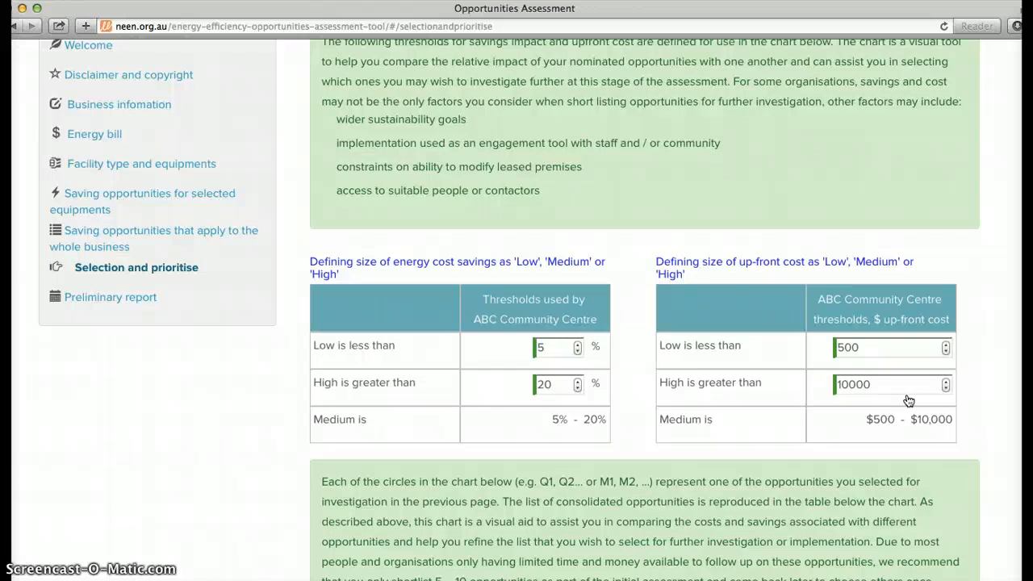
scroll(772, 401, down, 5)
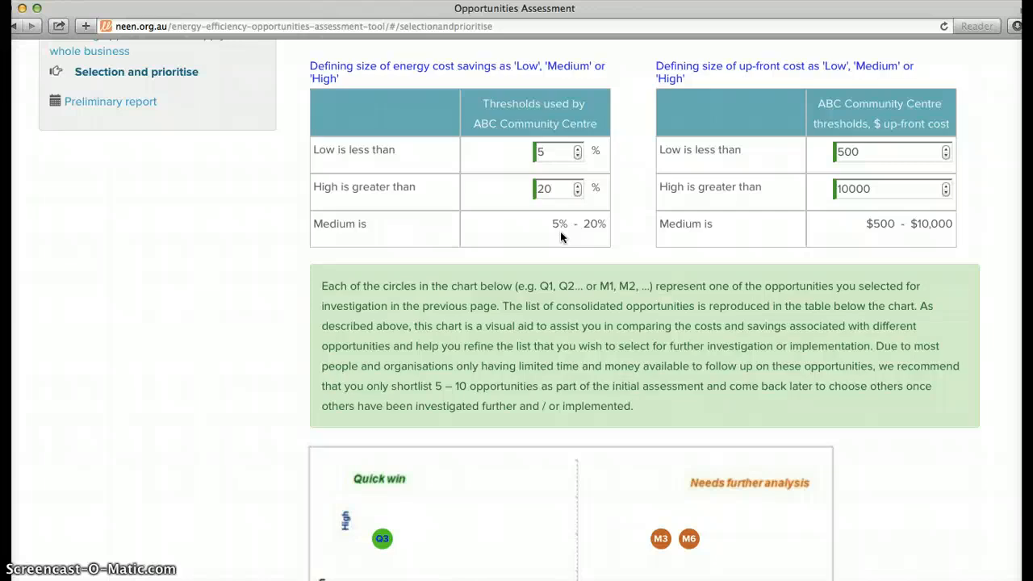
scroll(715, 250, down, 3)
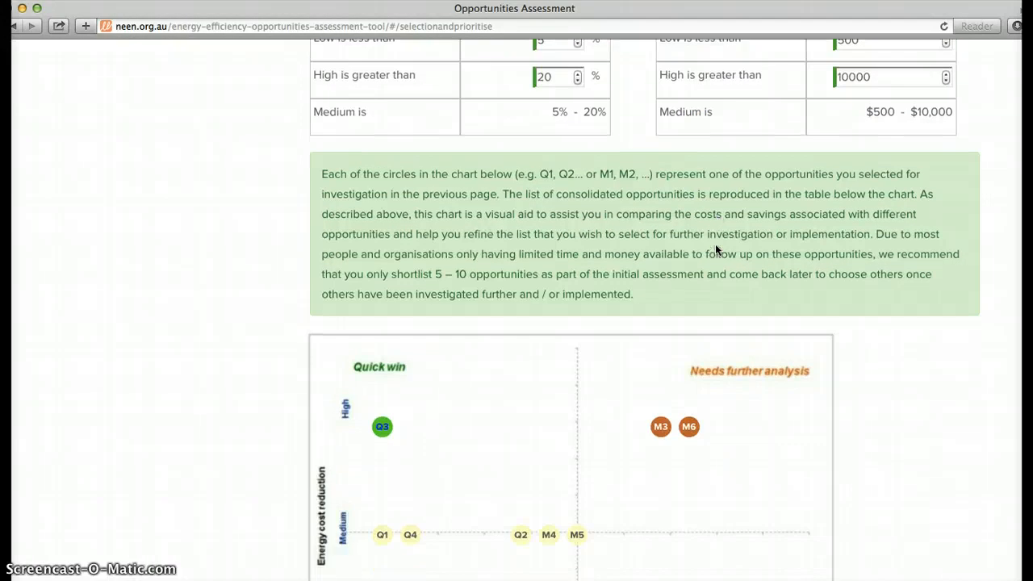
scroll(714, 251, down, 5)
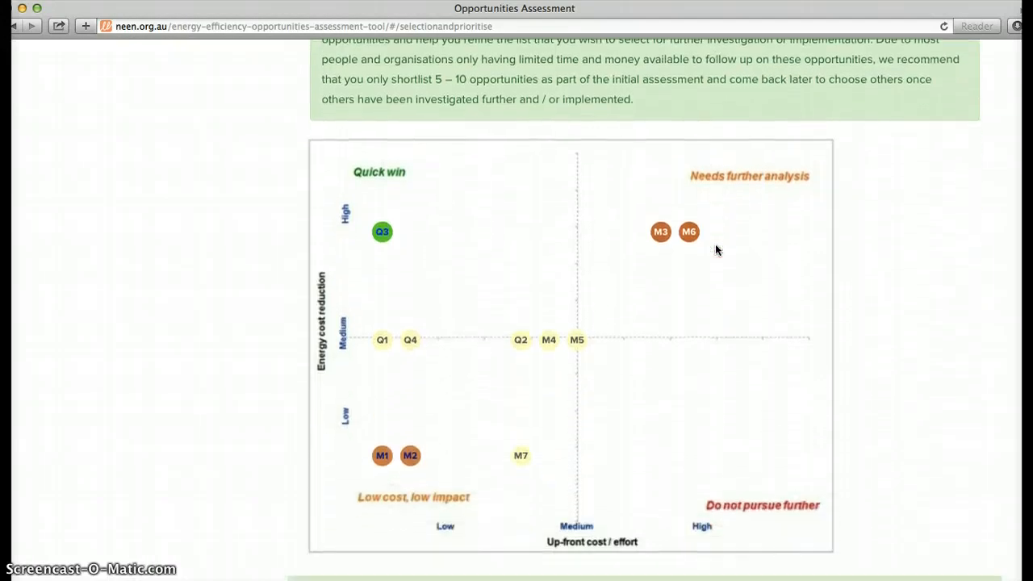
scroll(715, 250, down, 2)
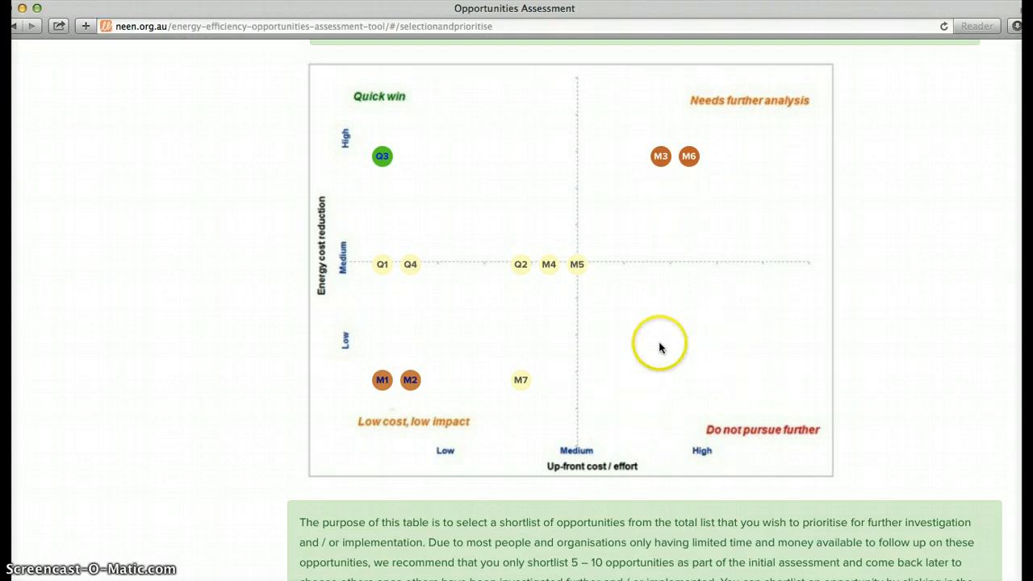
scroll(642, 378, down, 2)
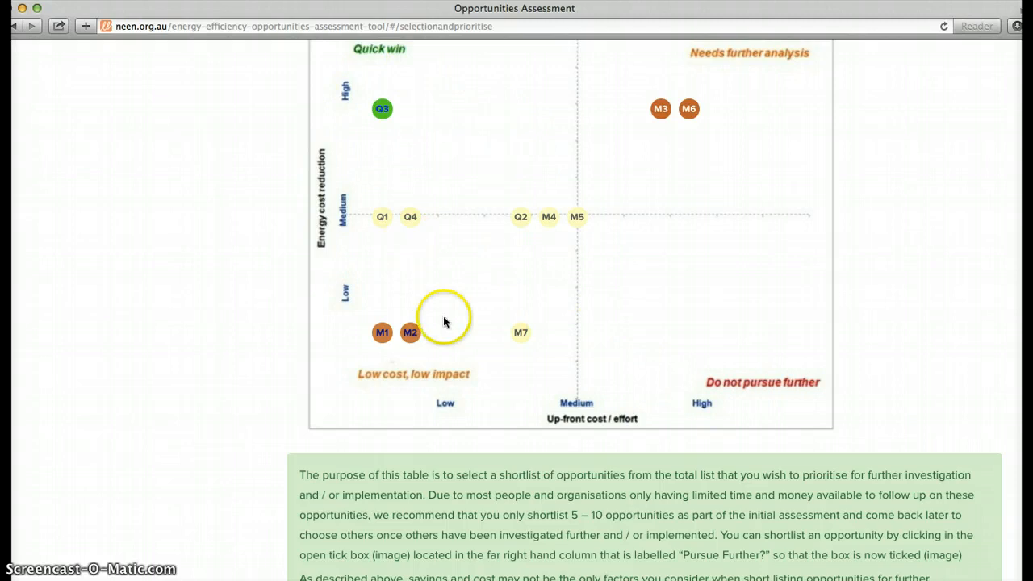
scroll(467, 330, down, 10)
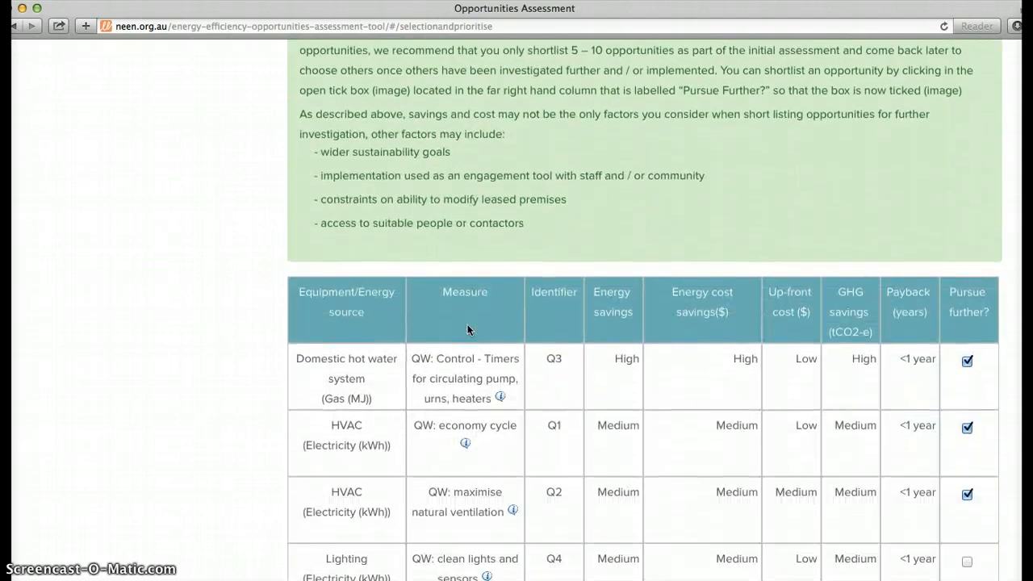
scroll(467, 329, down, 2)
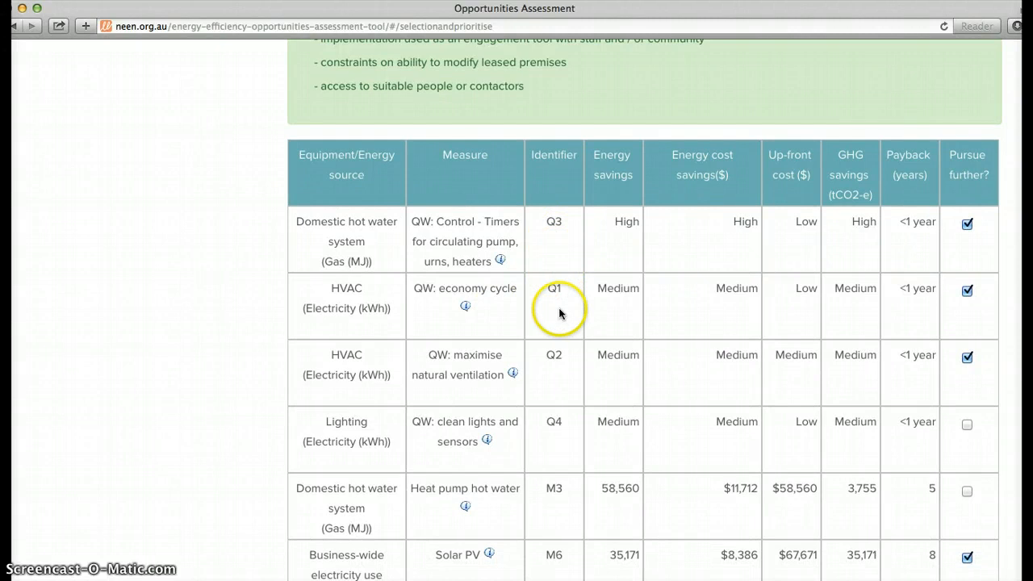
scroll(560, 371, up, 7)
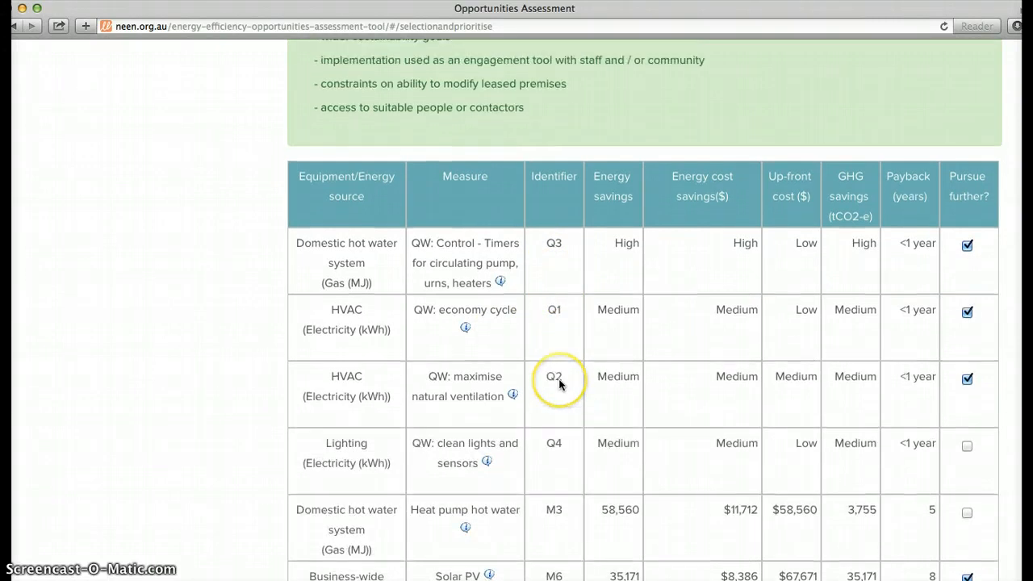
scroll(559, 386, up, 3)
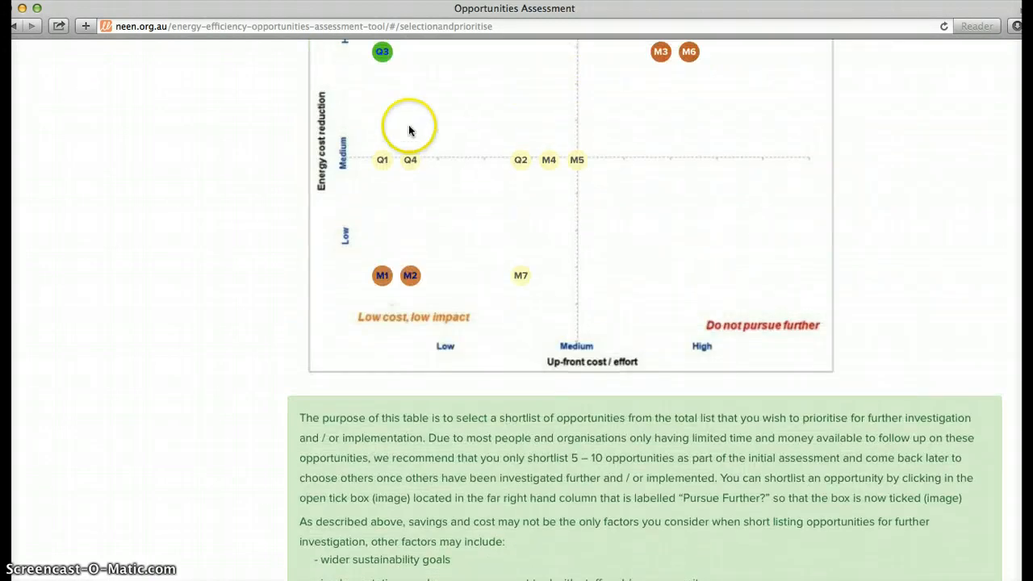
Try removing the hot water timer control opportunity (Q3) from the shortlist and mark it to pursue further again
scroll(470, 231, down, 10)
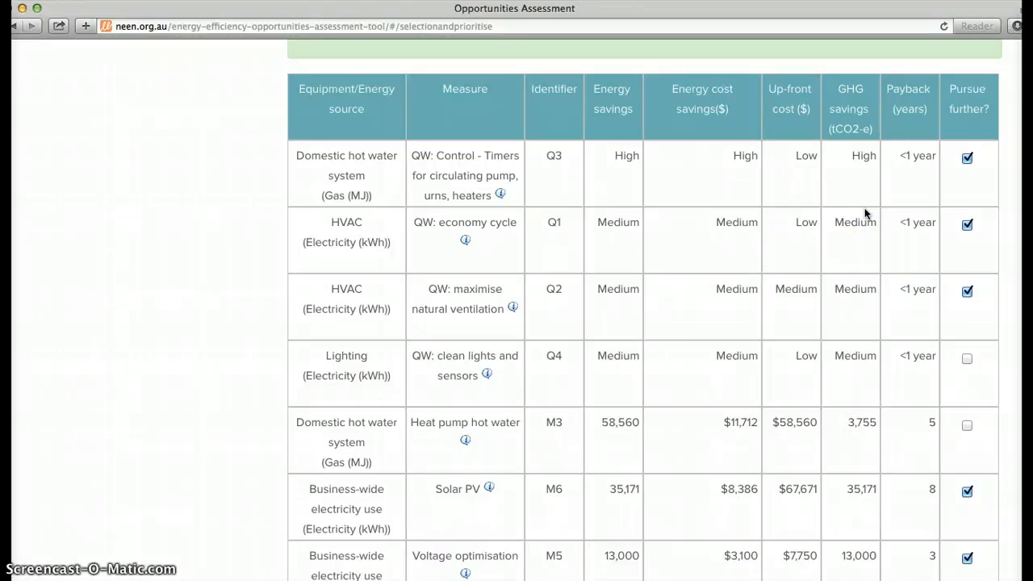
click(967, 157)
click(967, 158)
Check the remaining shortlisted opportunities, keep the Pursue further selections as they are, and continue to the preliminary report
scroll(950, 262, down, 1)
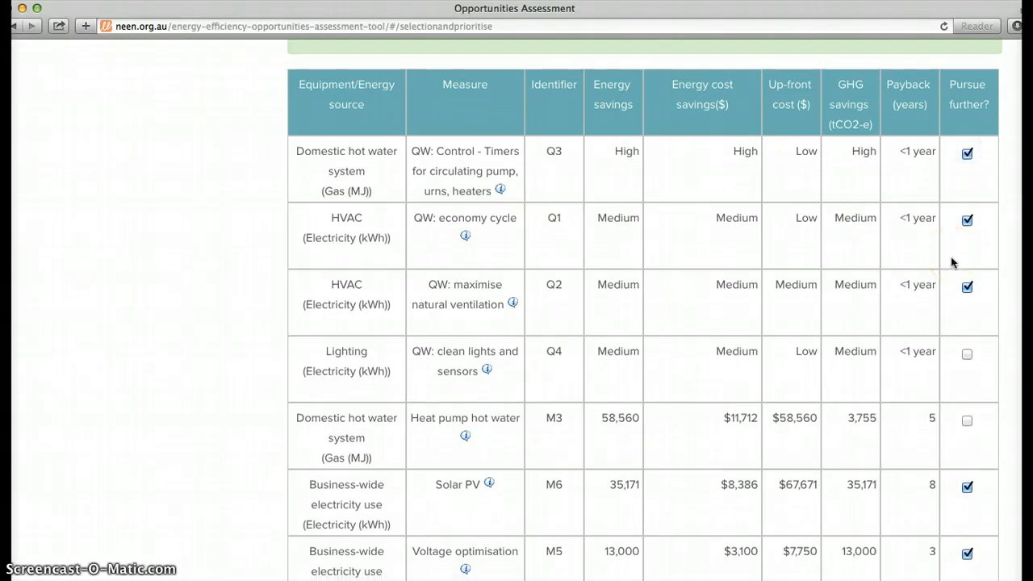
scroll(950, 262, down, 4)
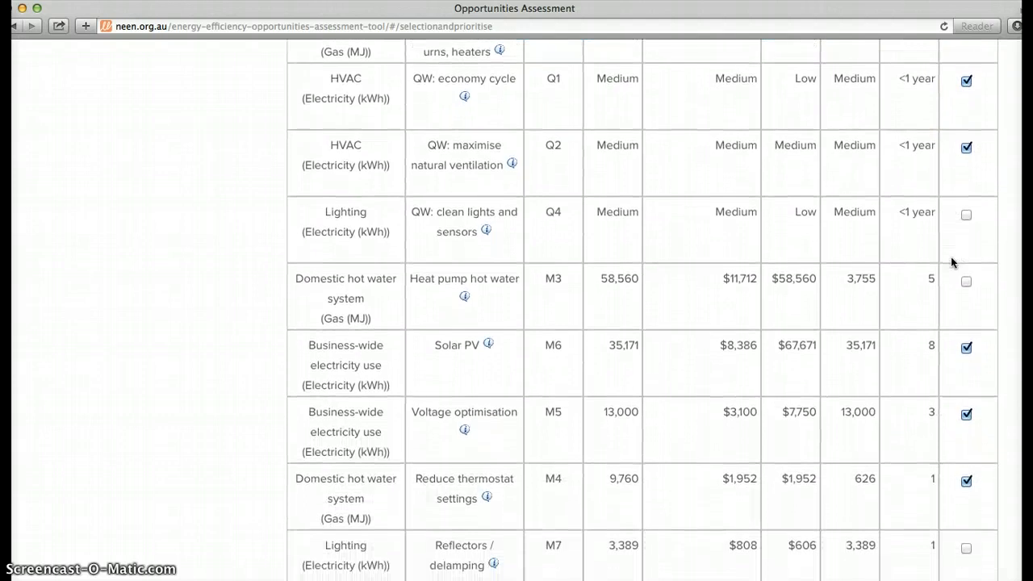
scroll(950, 263, down, 3)
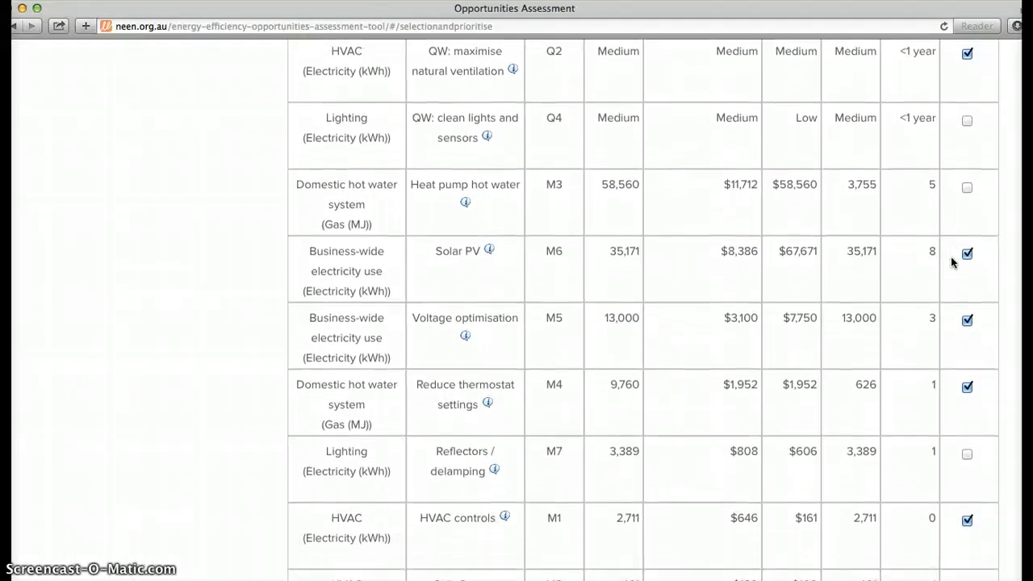
scroll(950, 262, down, 2)
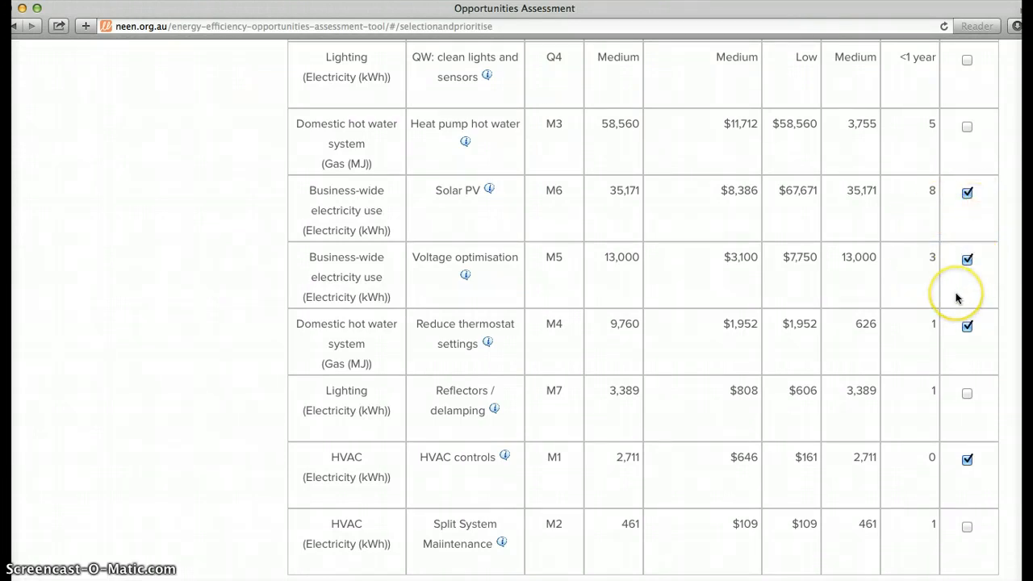
scroll(955, 299, down, 3)
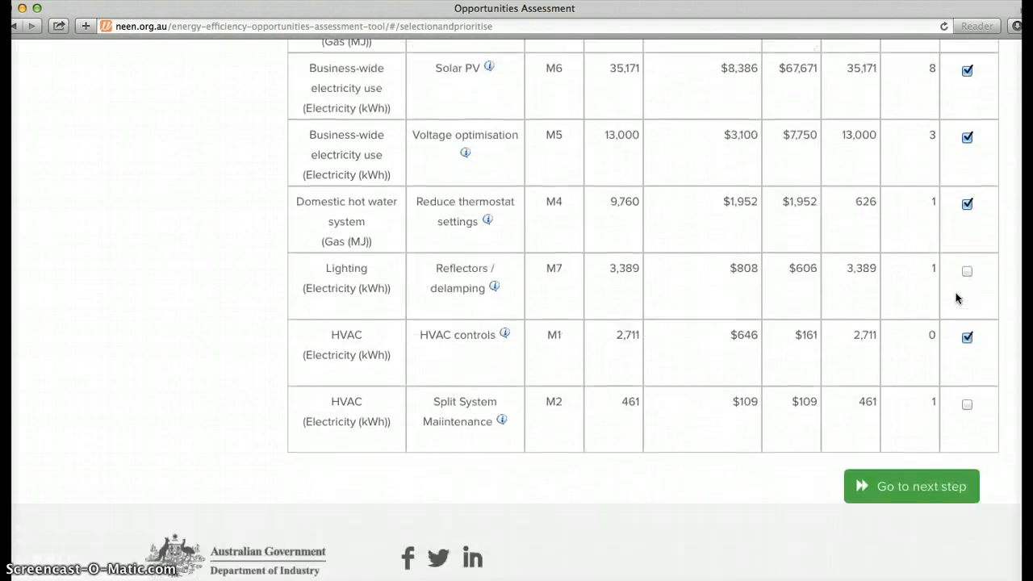
click(880, 468)
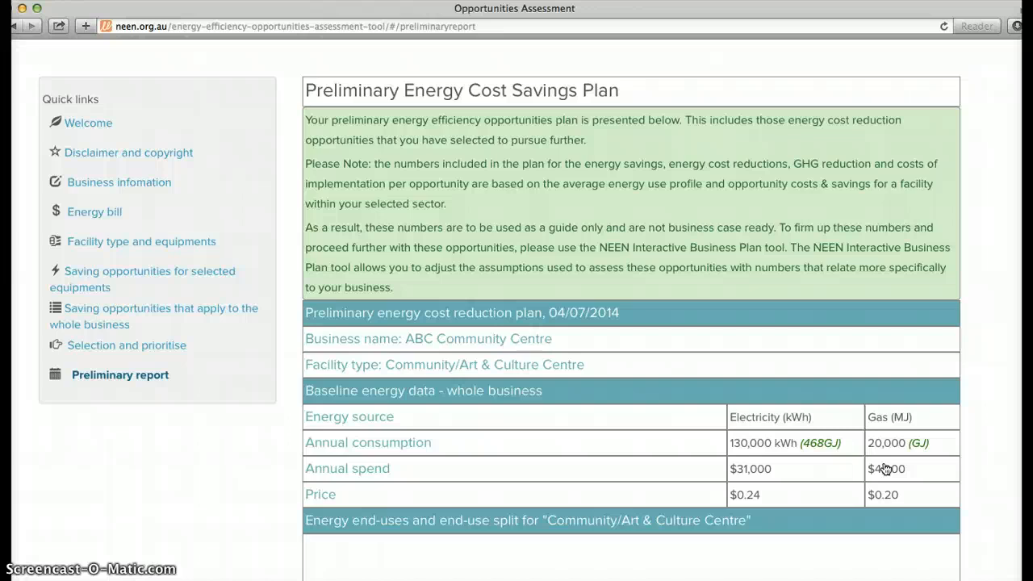
Review the report's baseline energy data, the energy end-use split chart, and the energy savings listed for each measure
scroll(885, 469, down, 3)
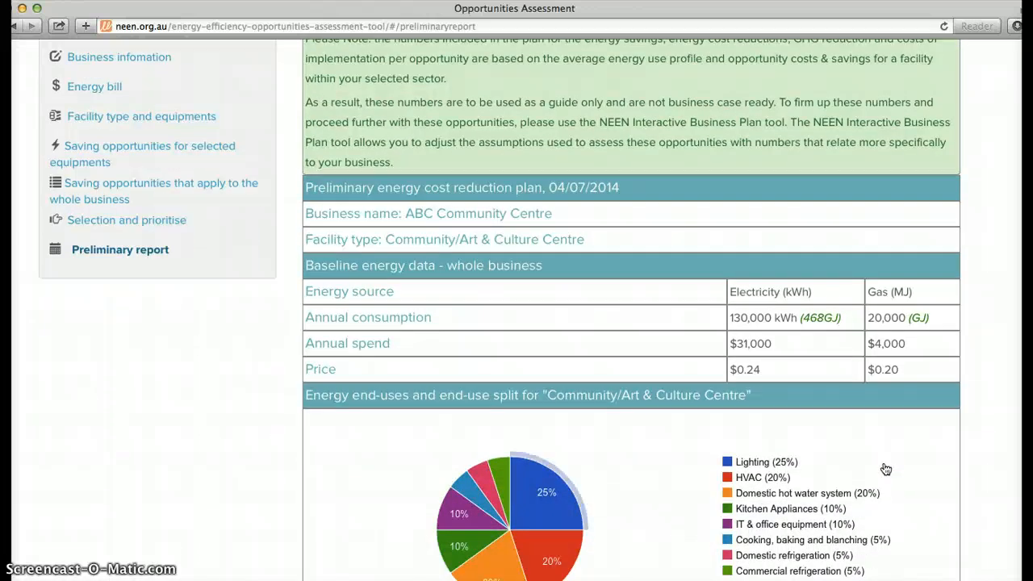
scroll(885, 469, down, 2)
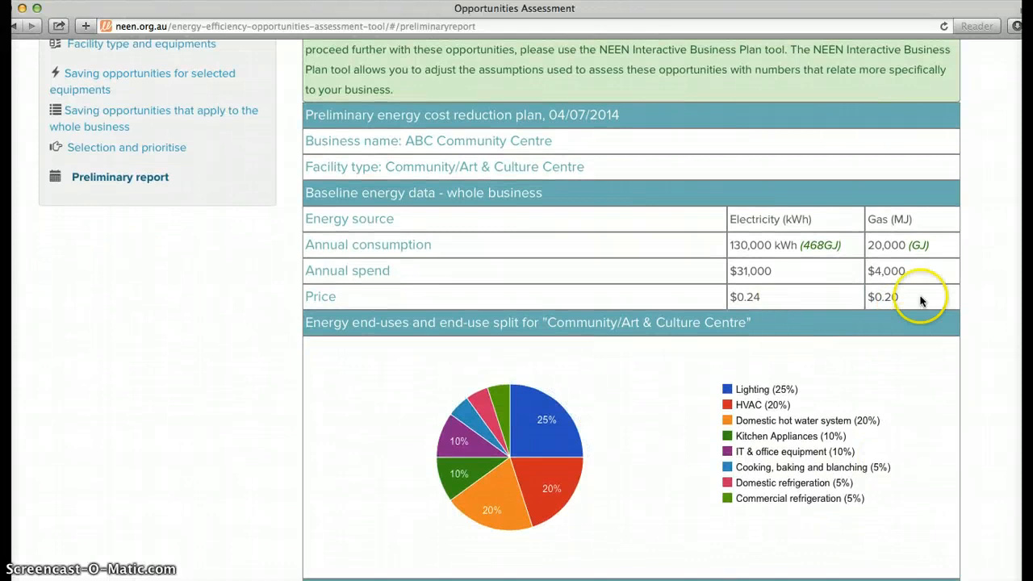
scroll(786, 298, down, 2)
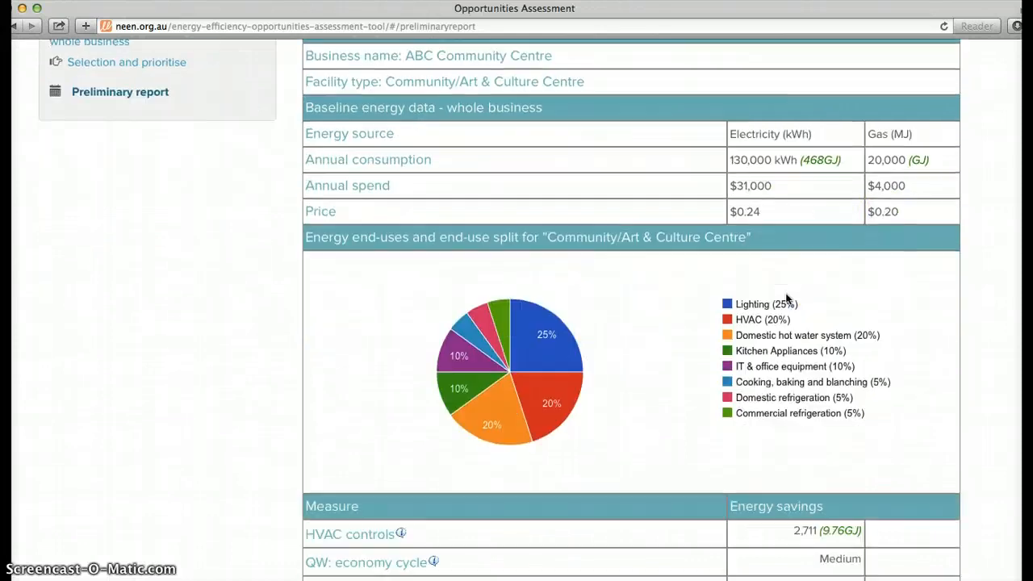
scroll(786, 298, down, 1)
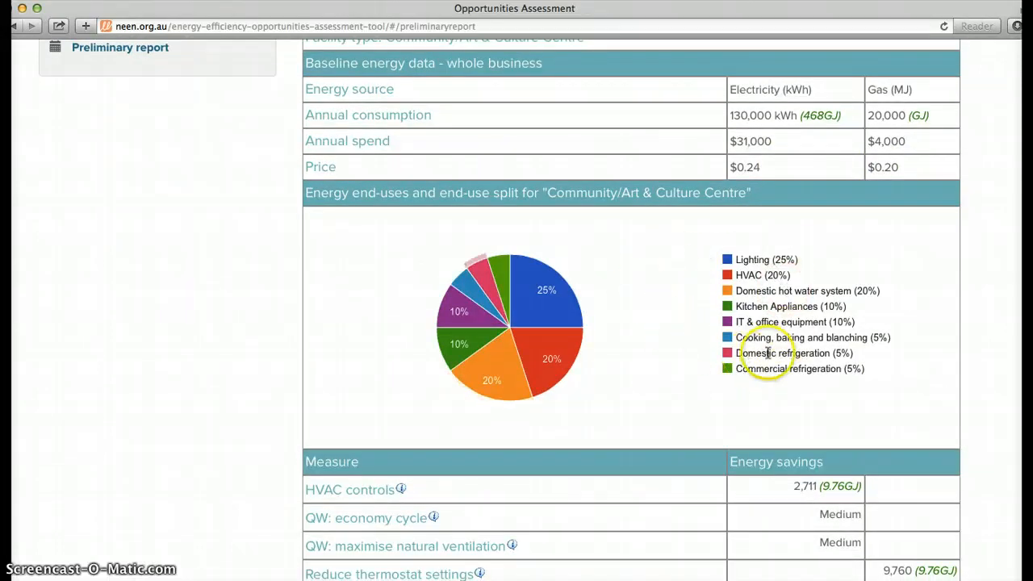
scroll(768, 352, down, 4)
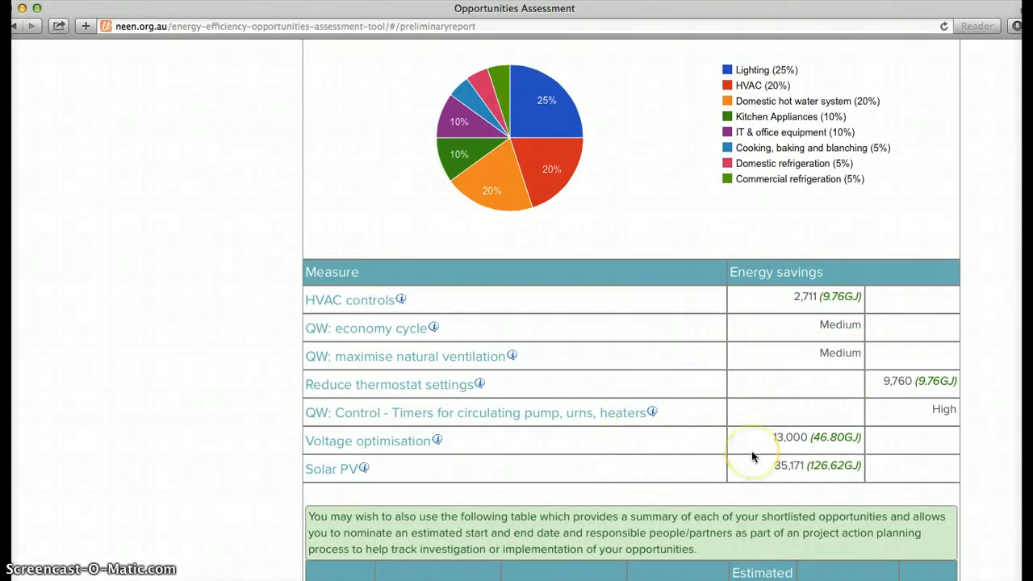
scroll(751, 450, down, 5)
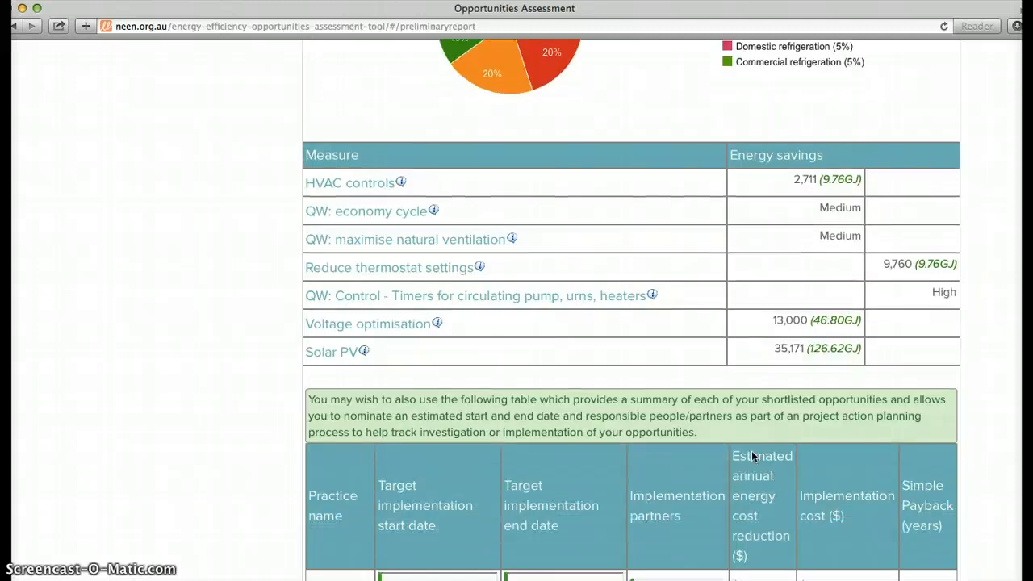
Examine the action planning table's implementation dates, partners, cost reductions, costs and paybacks, and the closing note on main energy sources
scroll(751, 457, down, 2)
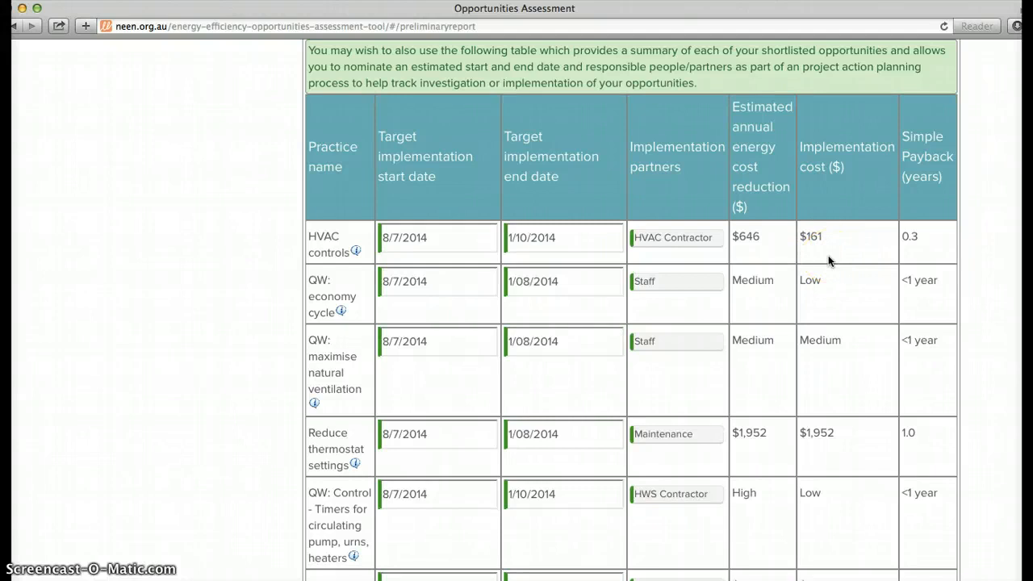
scroll(828, 255, down, 3)
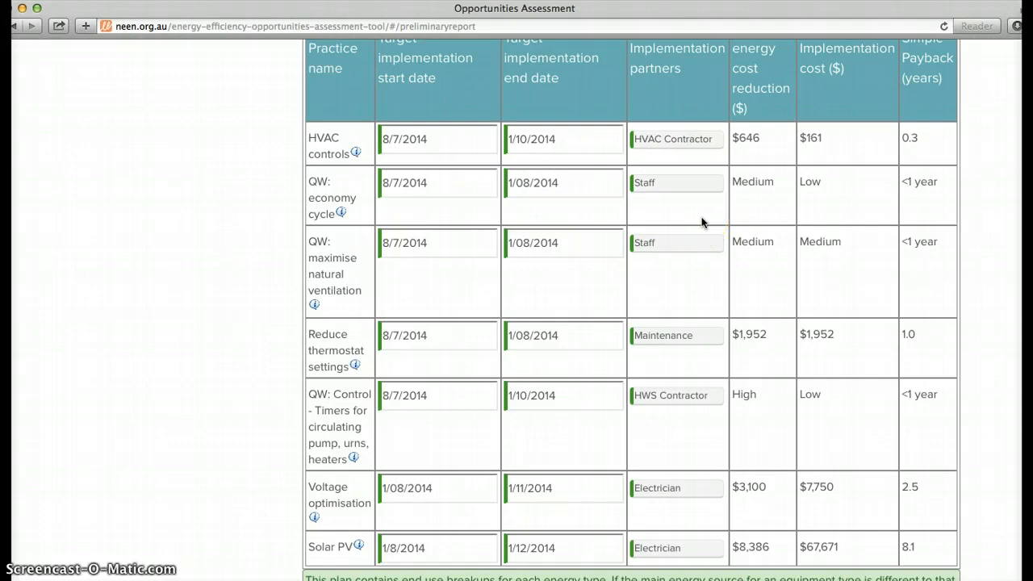
scroll(702, 222, down, 4)
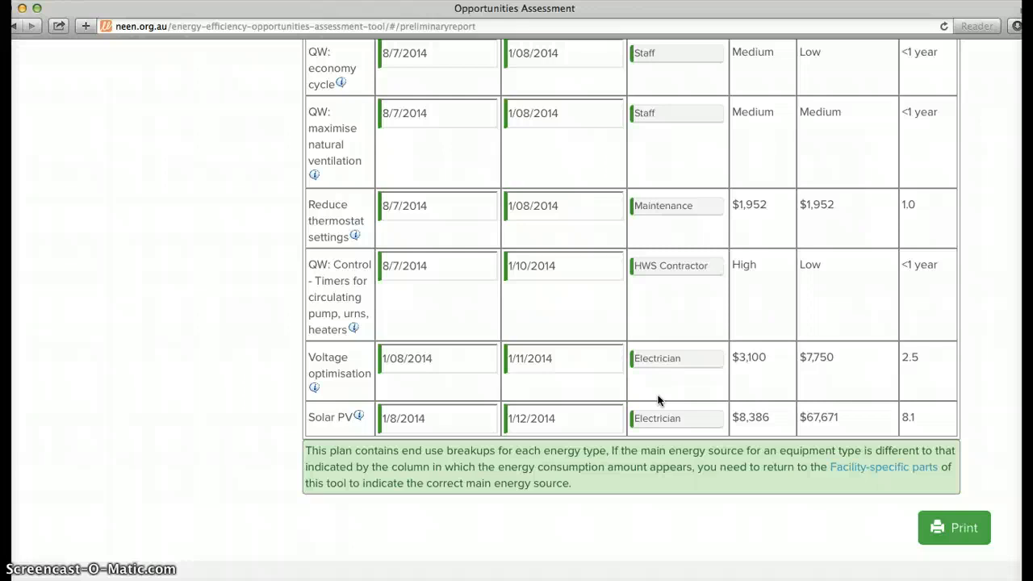
scroll(658, 395, down, 2)
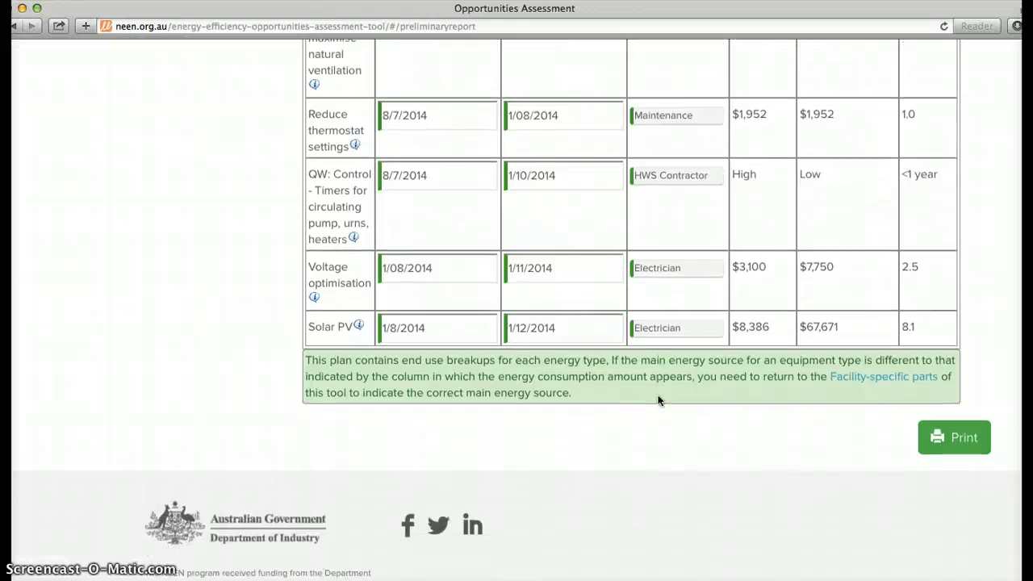
Return to the Business information page from the preliminary report and view the business registration and contact details
scroll(657, 395, up, 10)
scroll(657, 396, up, 15)
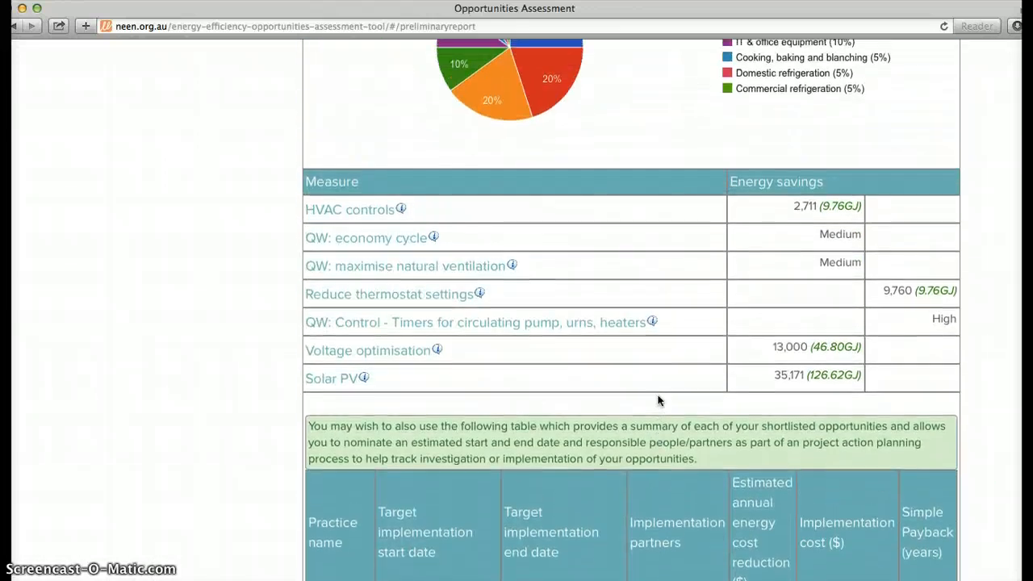
scroll(657, 400, up, 1)
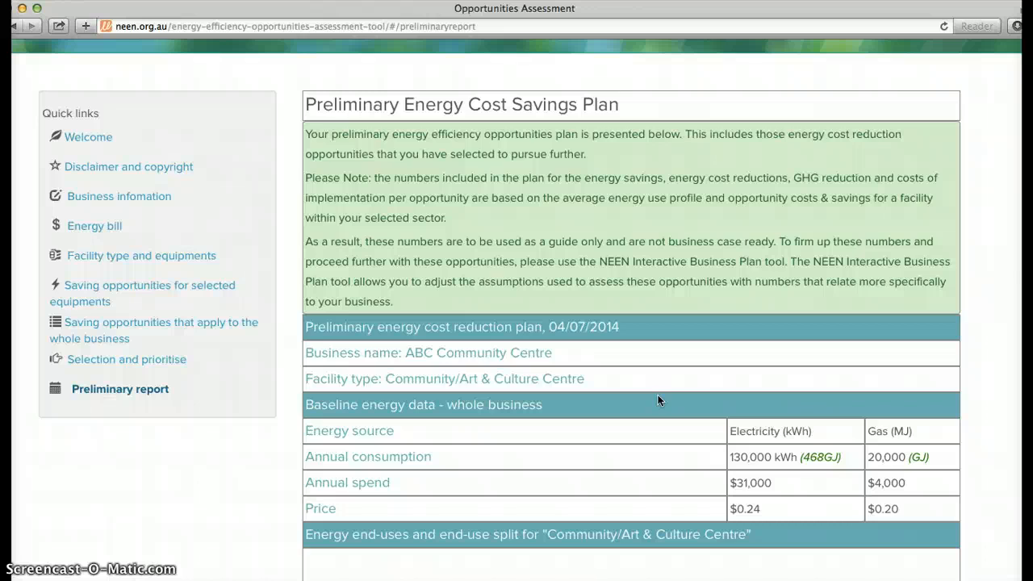
click(108, 198)
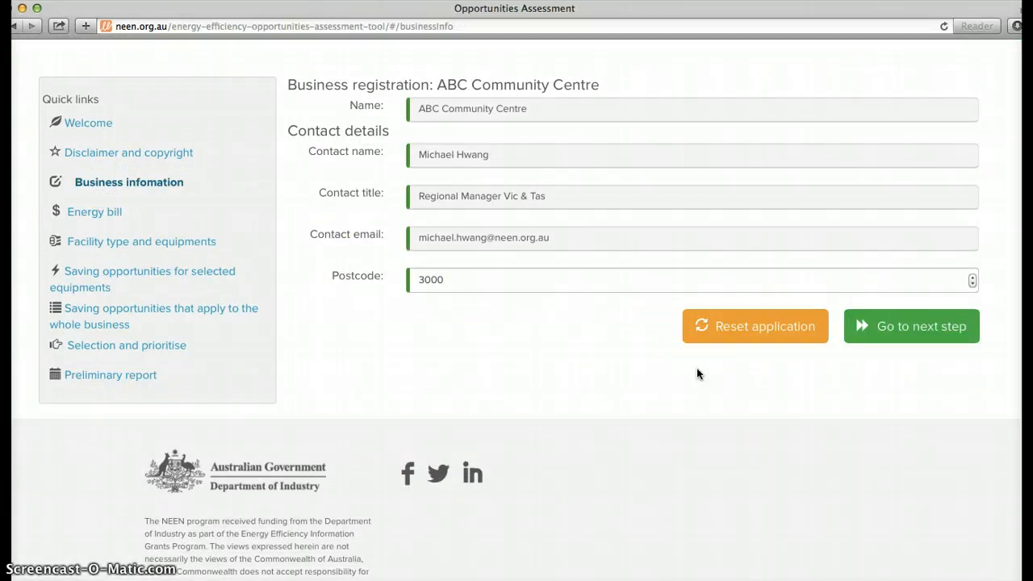
click(305, 241)
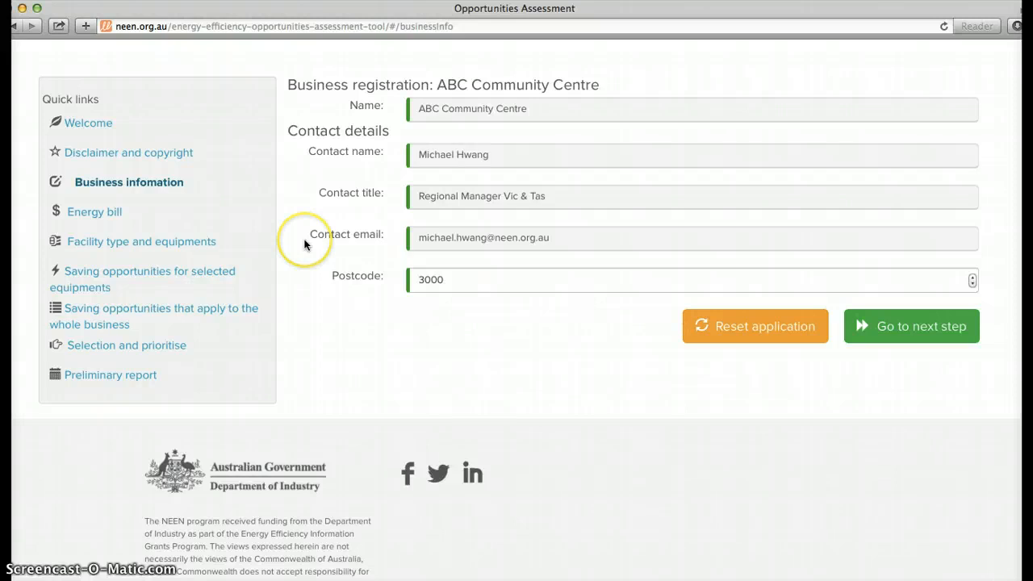